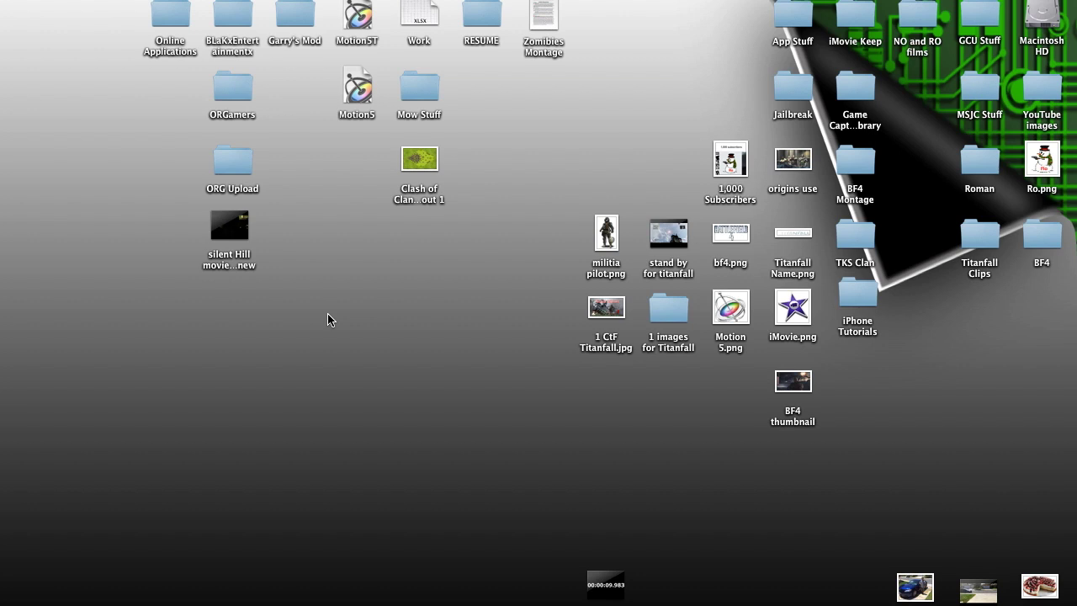
Step: Launch iMovie from the Dock
mouse_move(3, 259)
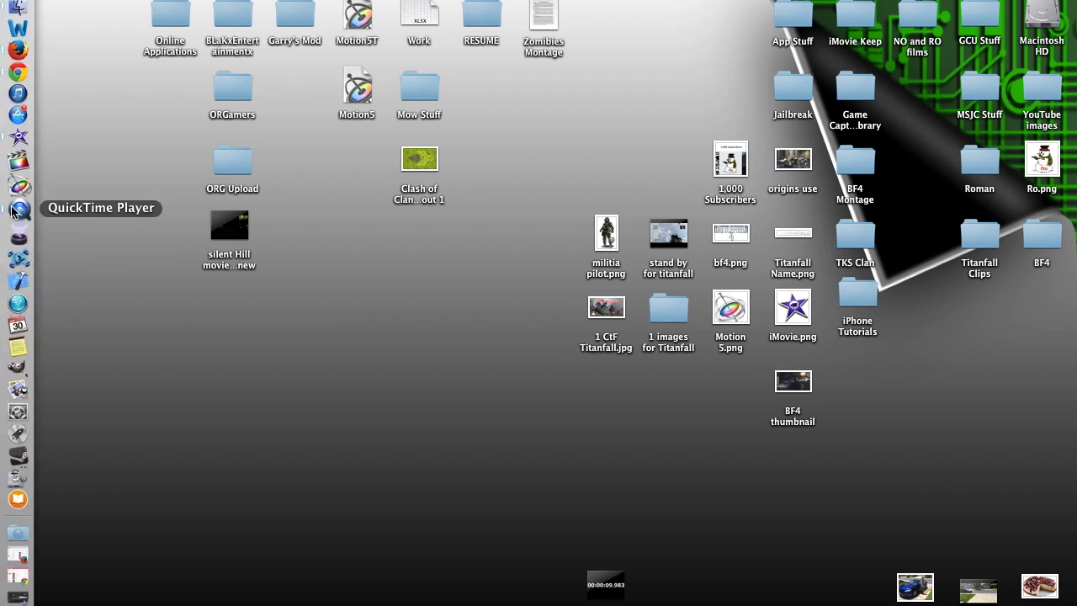
click(8, 143)
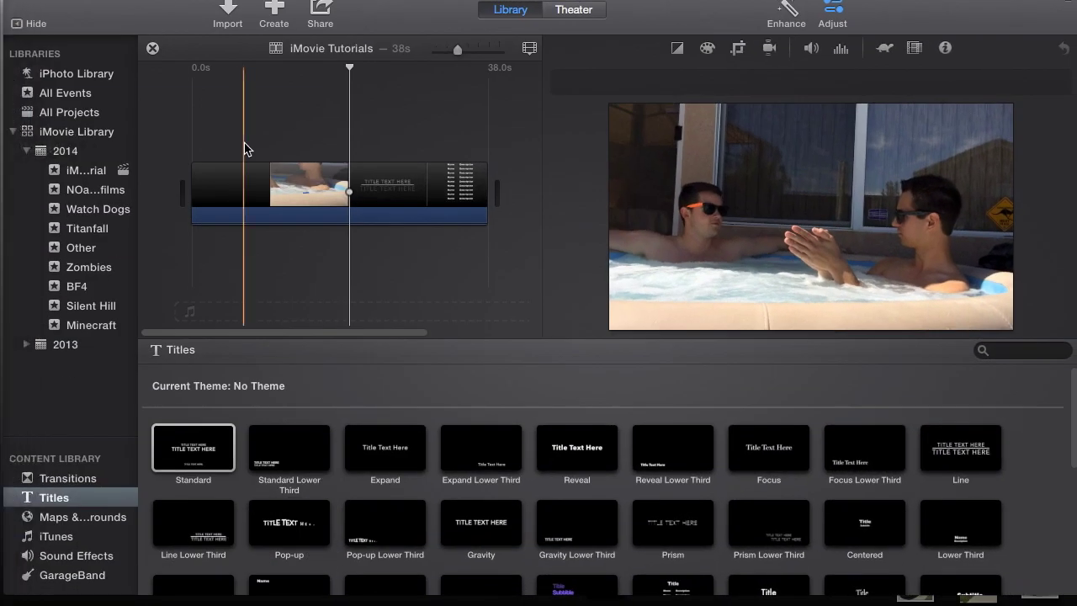
Step: Open the iMovie Tutorials project from the tutorial event
click(331, 101)
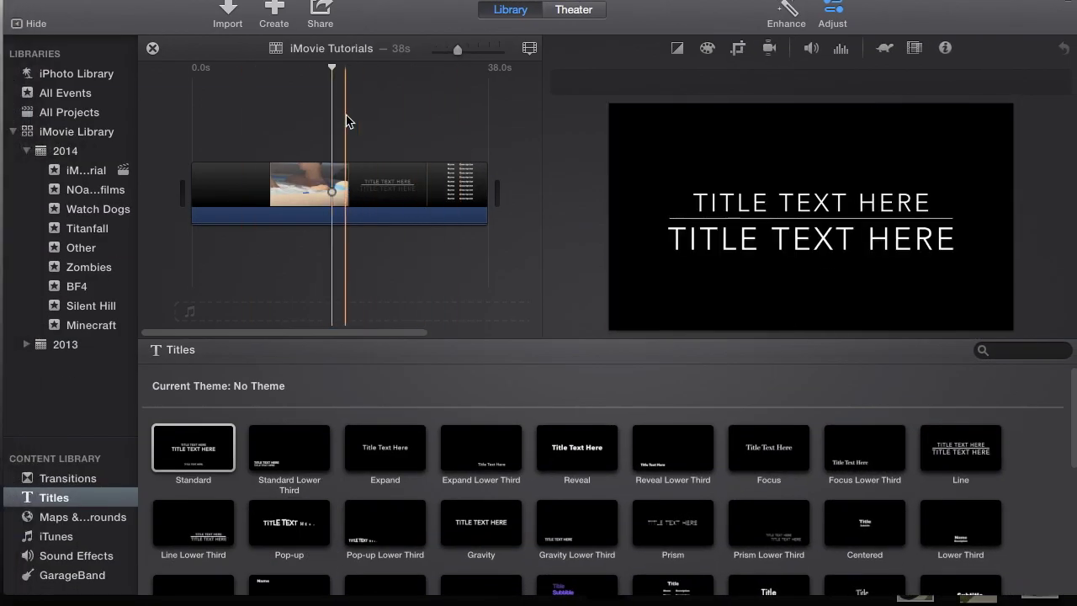
click(78, 172)
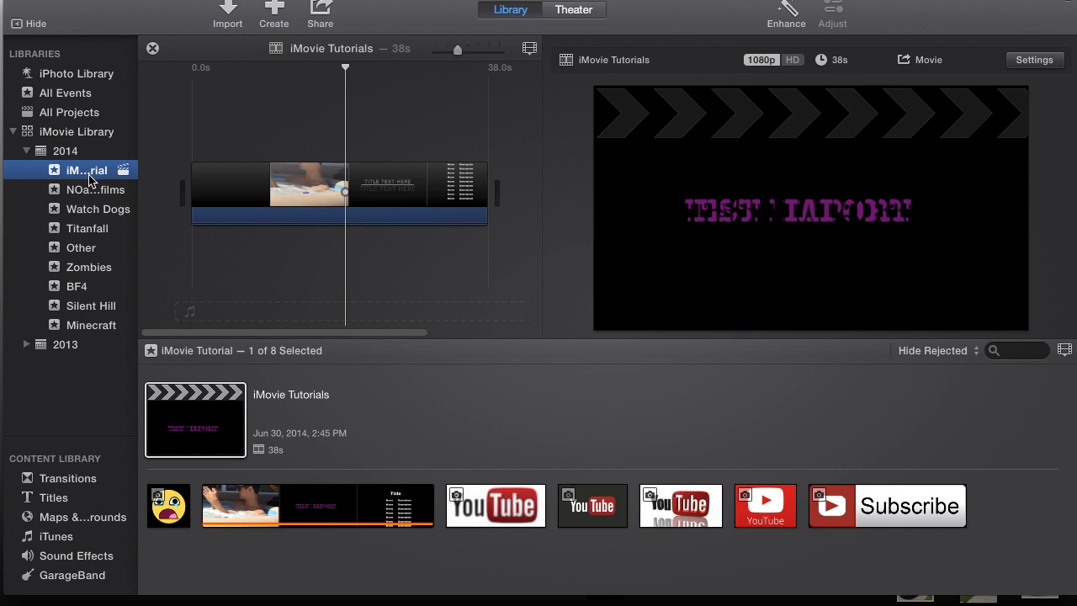
click(280, 125)
click(226, 419)
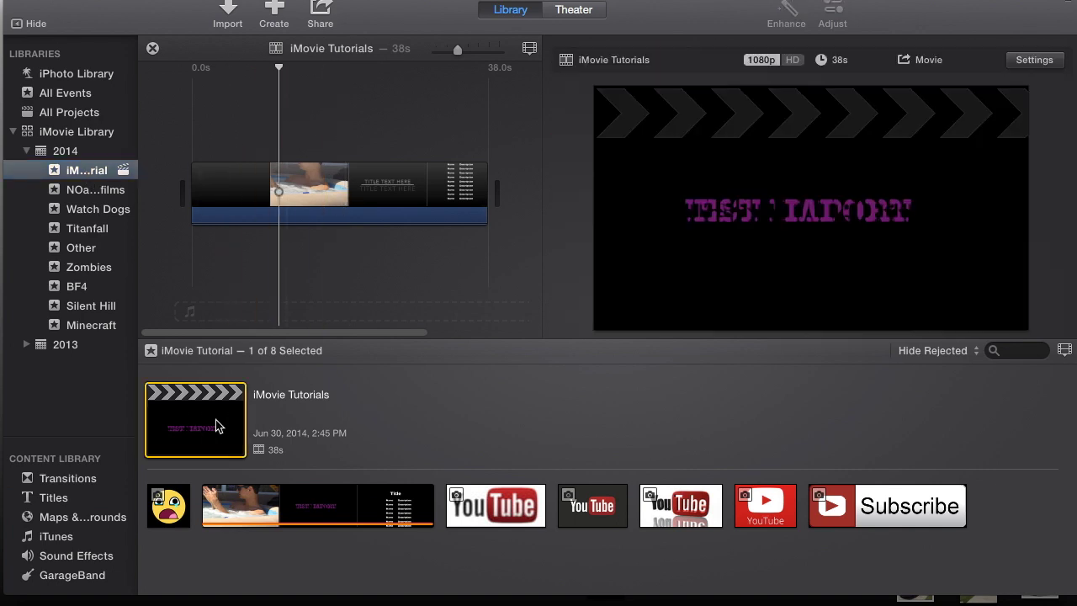
Step: Preview the project and split the clip on the hot-tub footage near 20 seconds
click(378, 133)
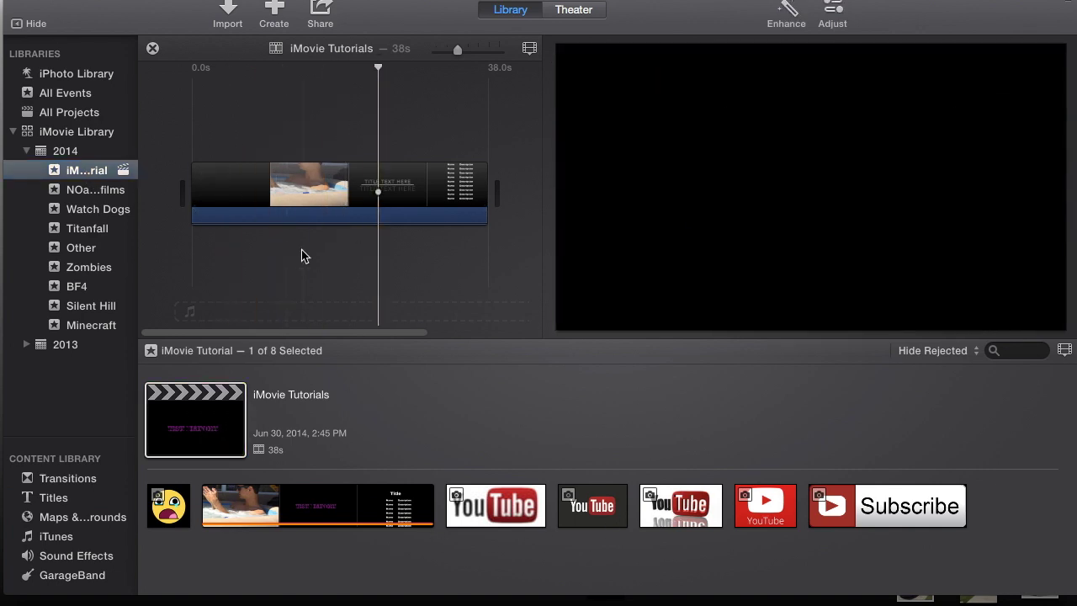
click(337, 132)
key(space)
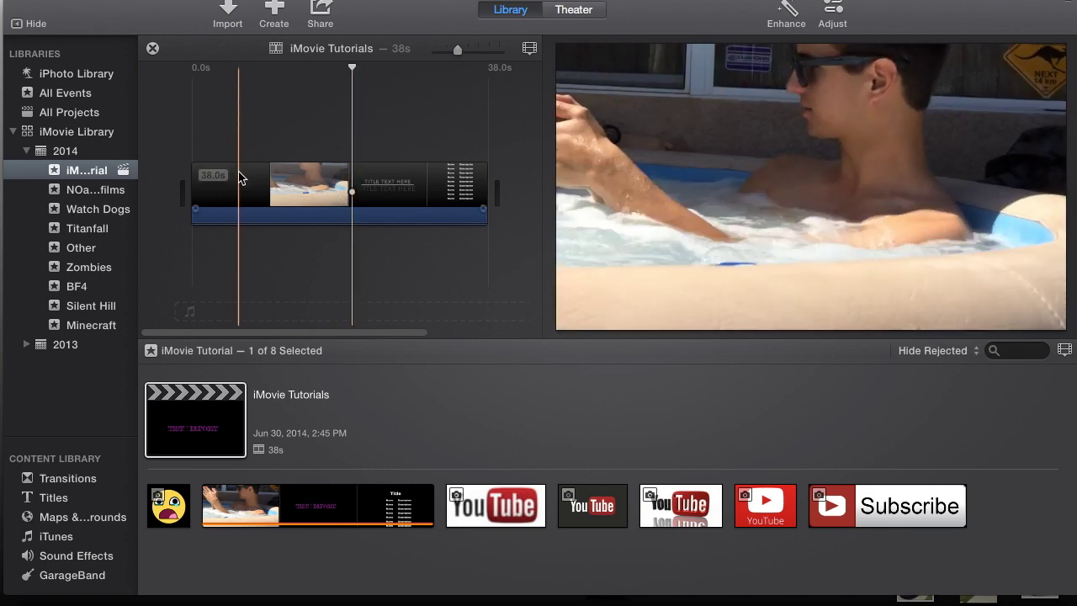
click(240, 176)
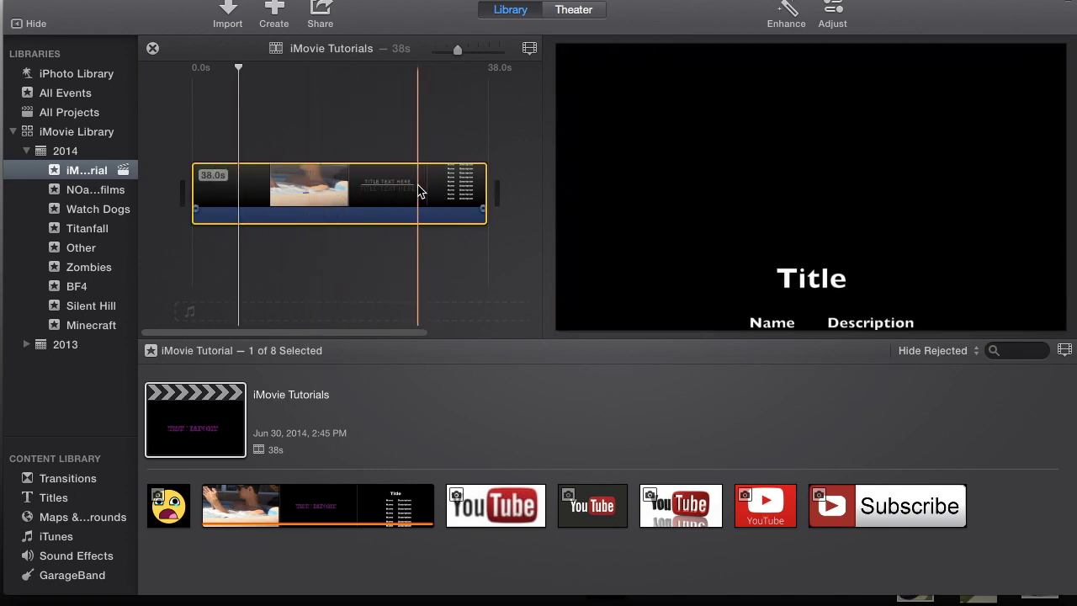
click(298, 180)
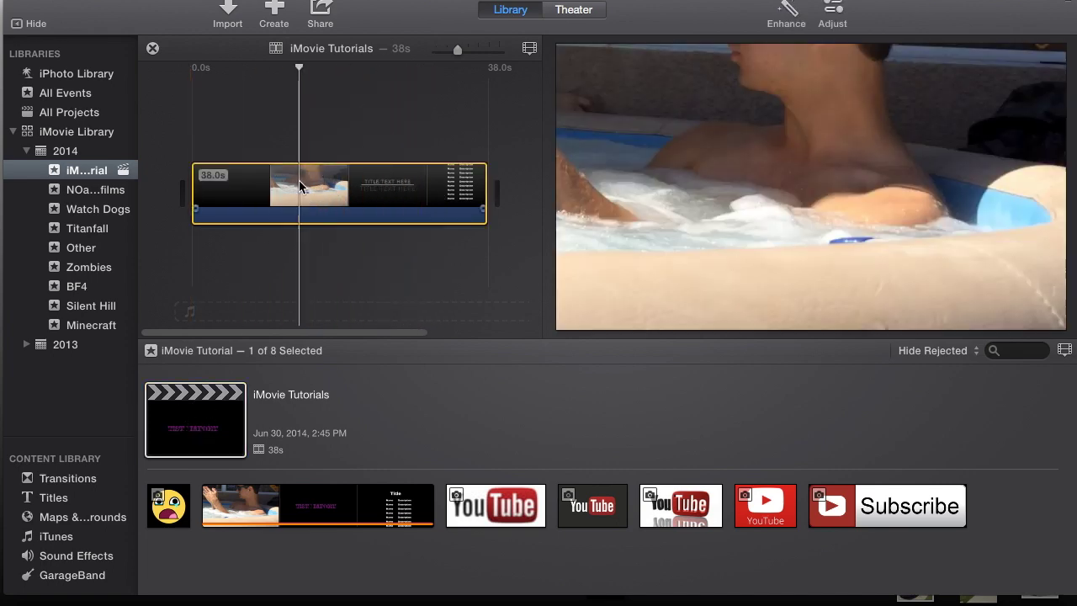
click(354, 147)
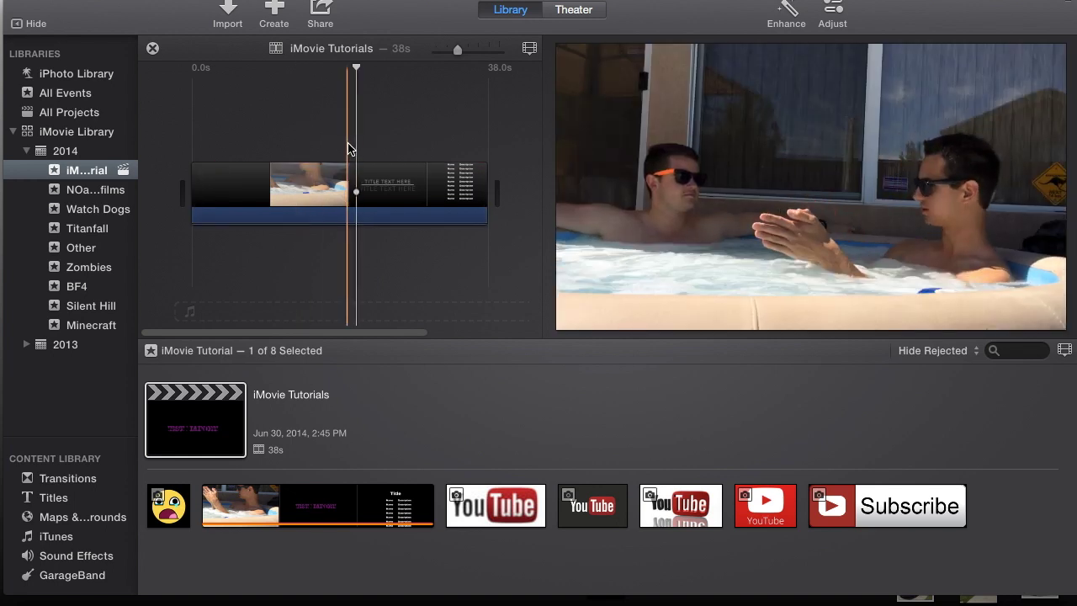
click(349, 145)
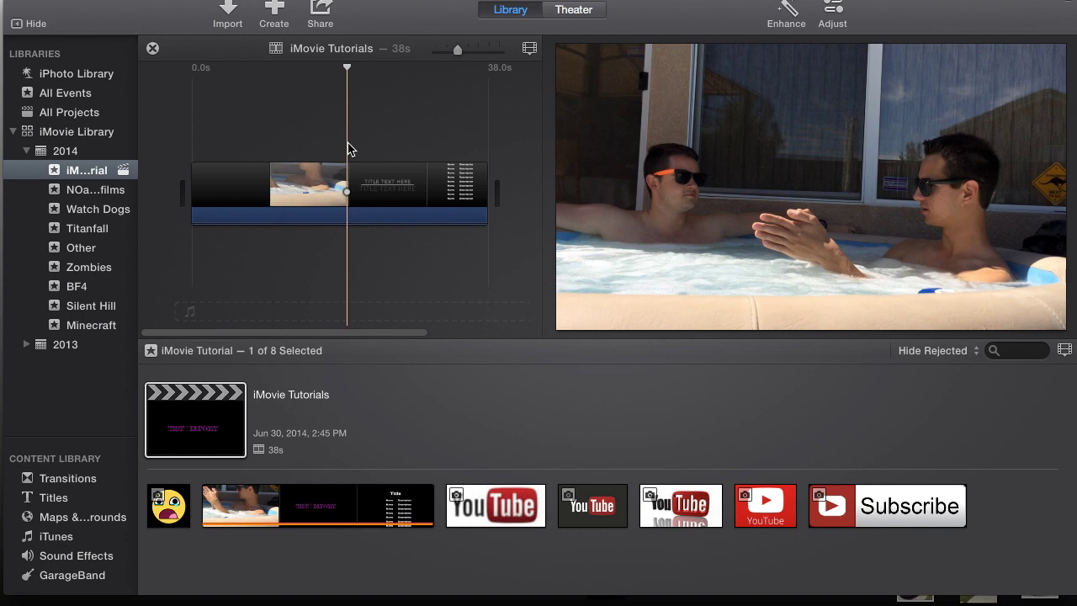
key(super+b)
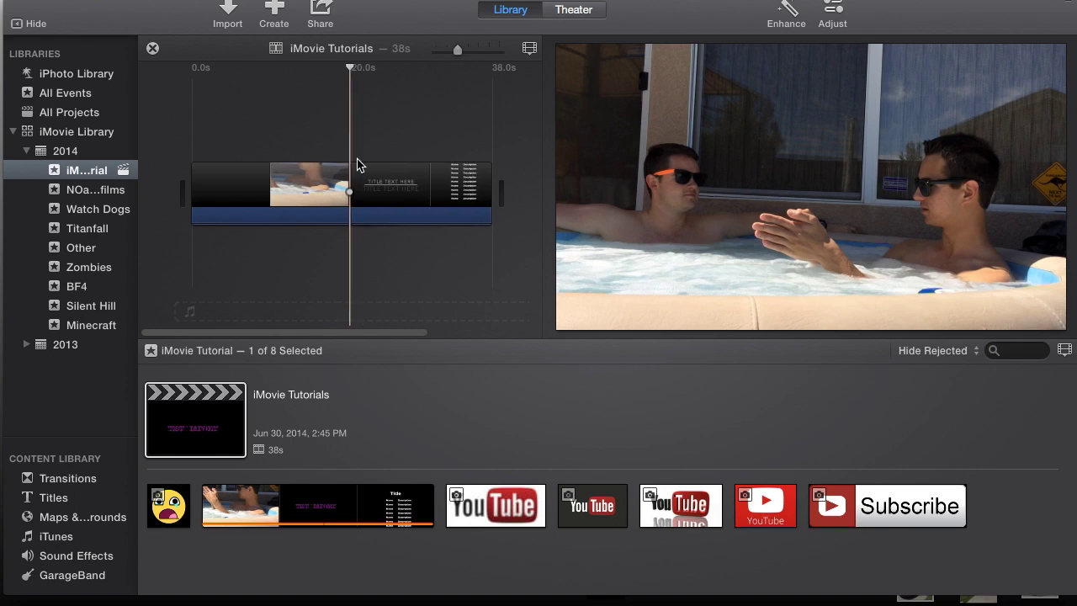
click(370, 144)
Step: Place a Standard title at the split, remove its top line and enter 'MY VIDEO'
click(95, 501)
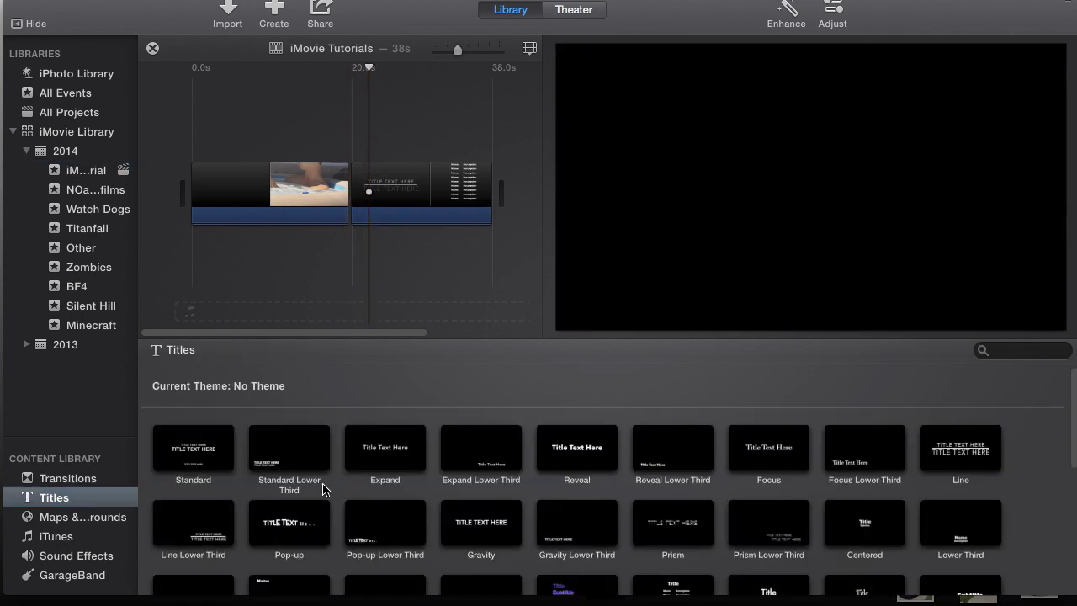
drag(233, 460, 356, 145)
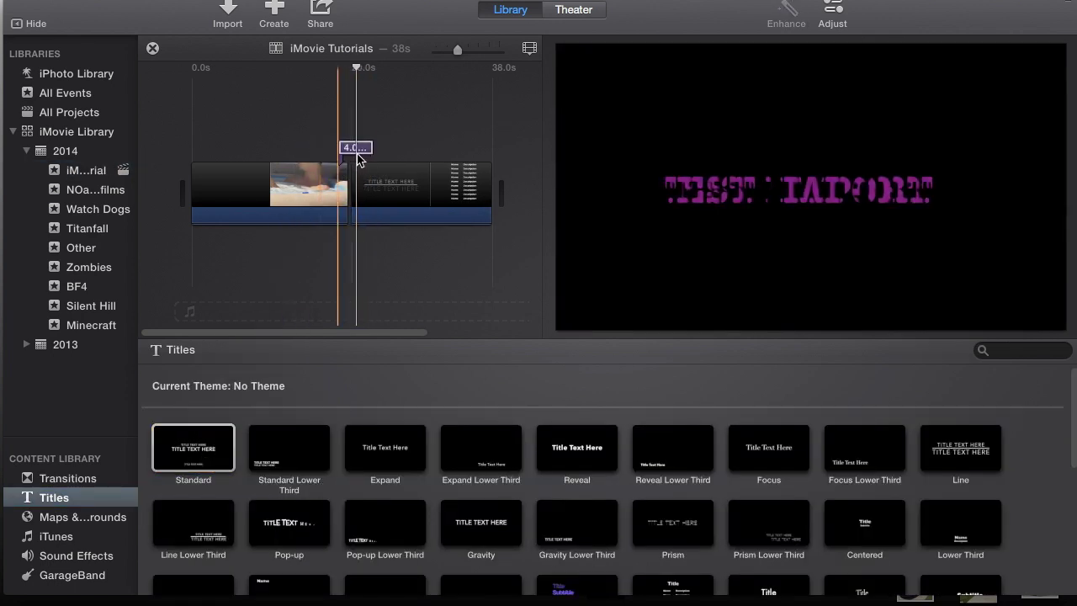
click(800, 198)
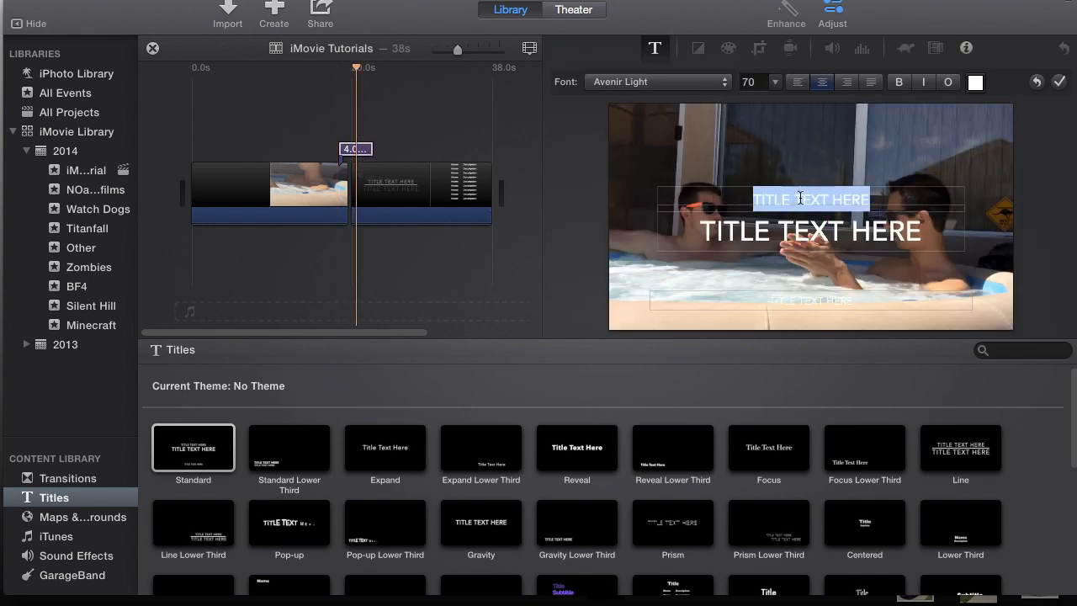
key(BackSpace)
click(812, 230)
triple_click(813, 229)
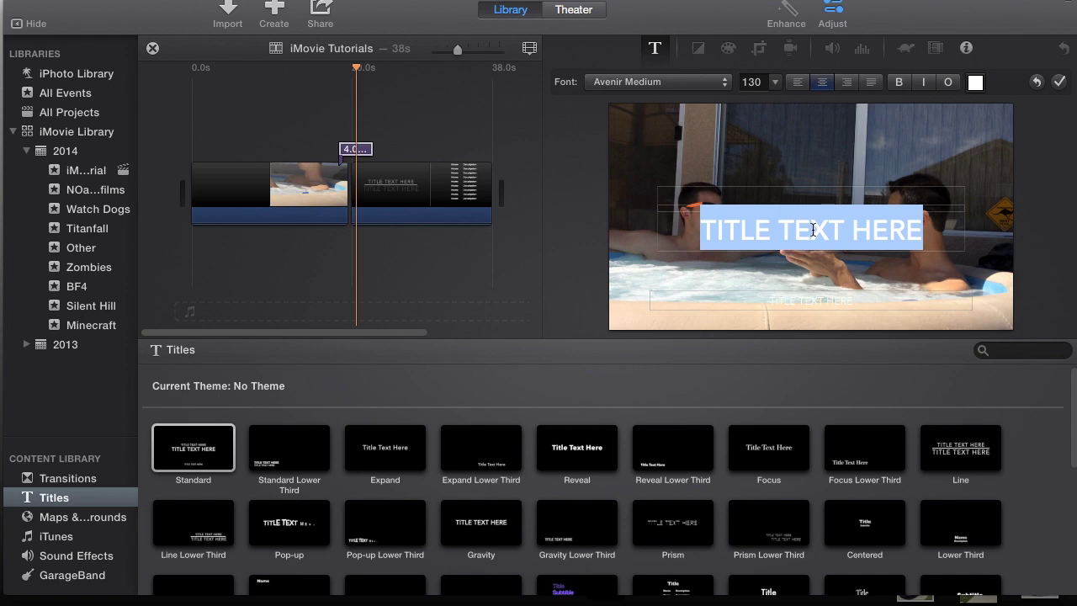
text(MY VIDEO)
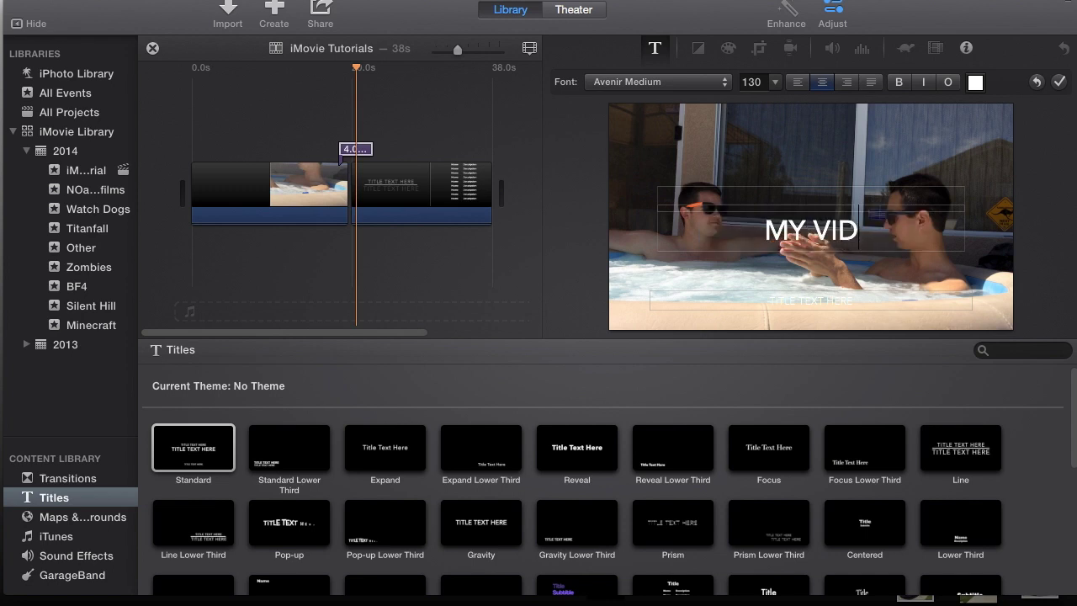
Step: Colour the title Maraschino red, delete the lower line and finish editing
click(974, 83)
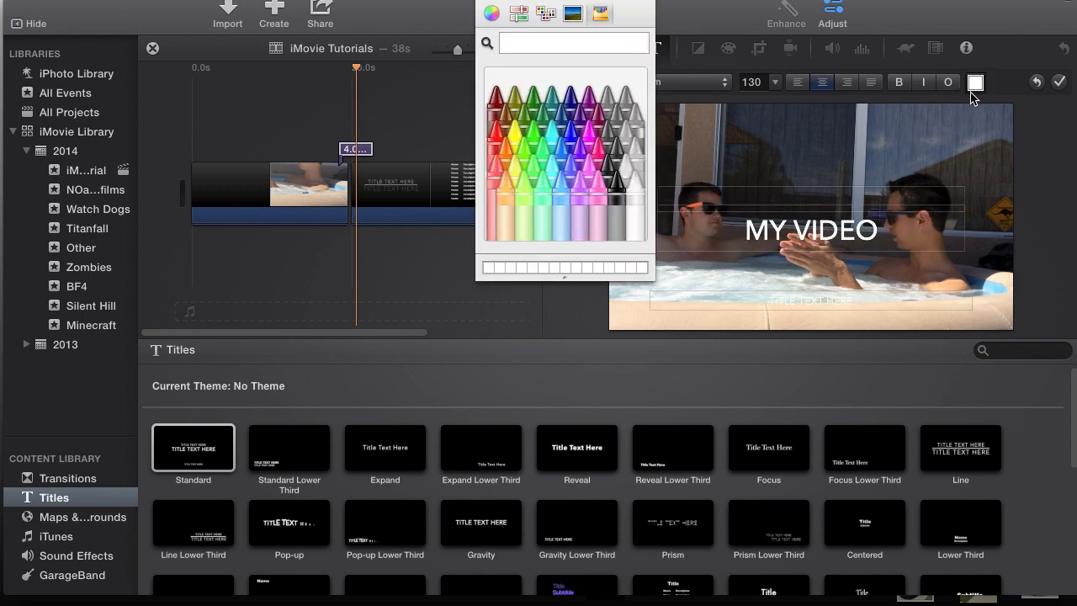
click(494, 132)
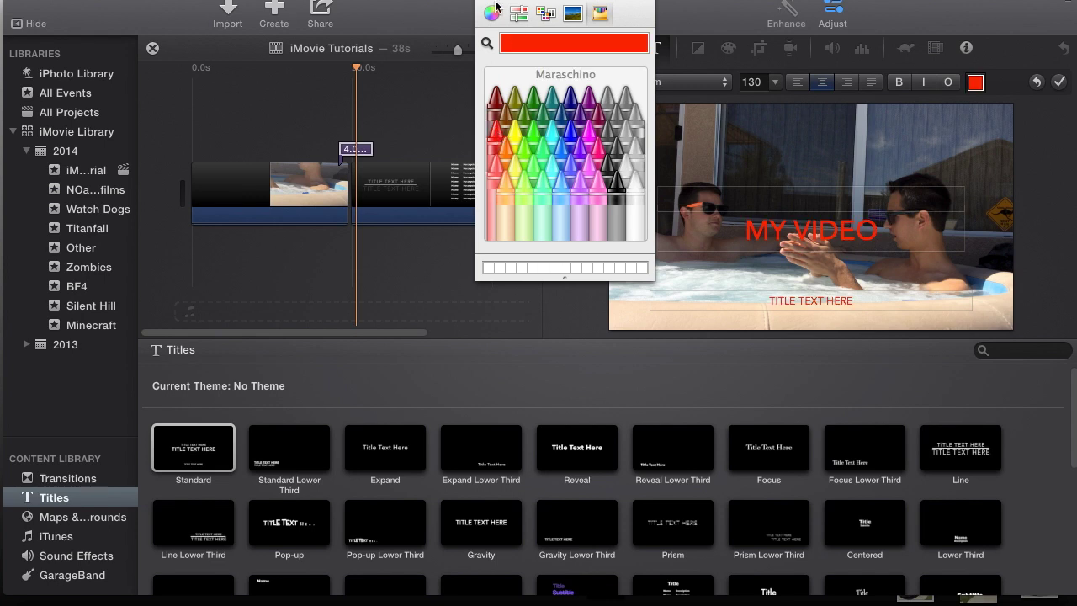
double_click(810, 301)
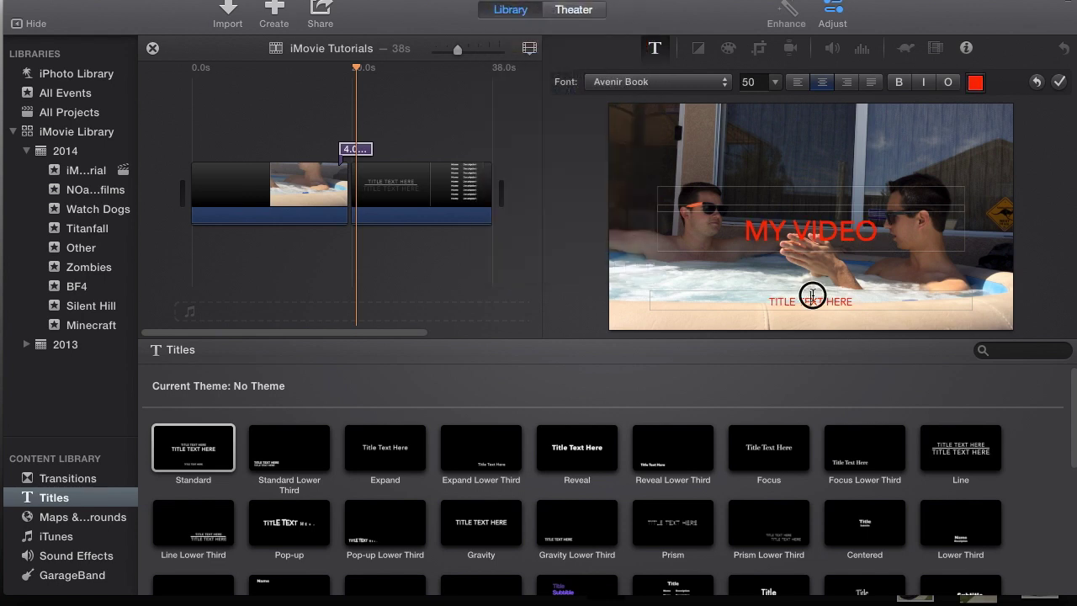
key(BackSpace)
click(1060, 81)
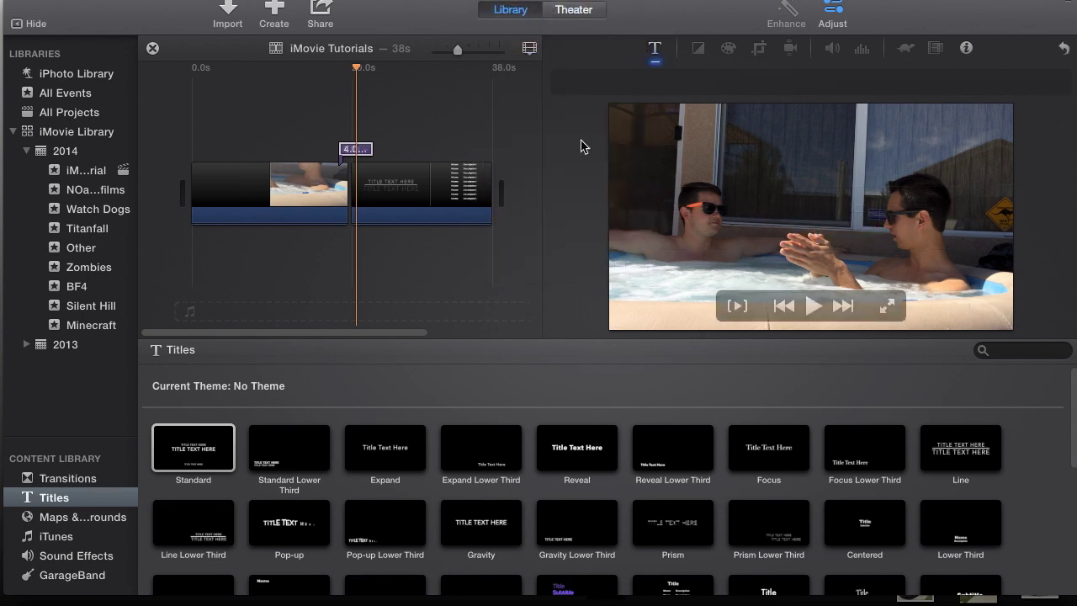
click(397, 126)
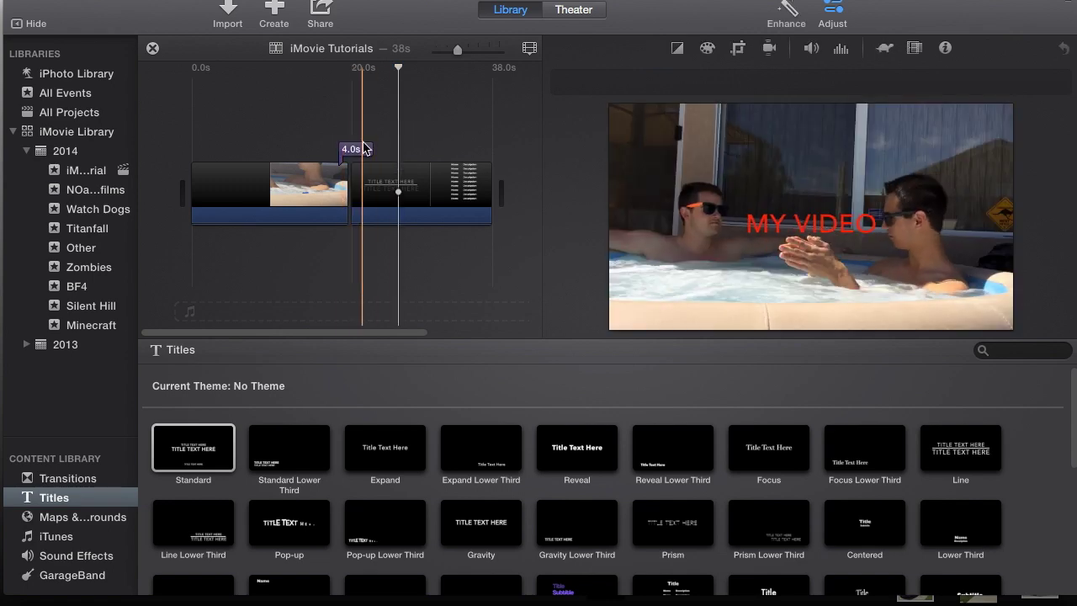
Step: Reselect the iMovie Tutorials project in the tutorial event
click(348, 149)
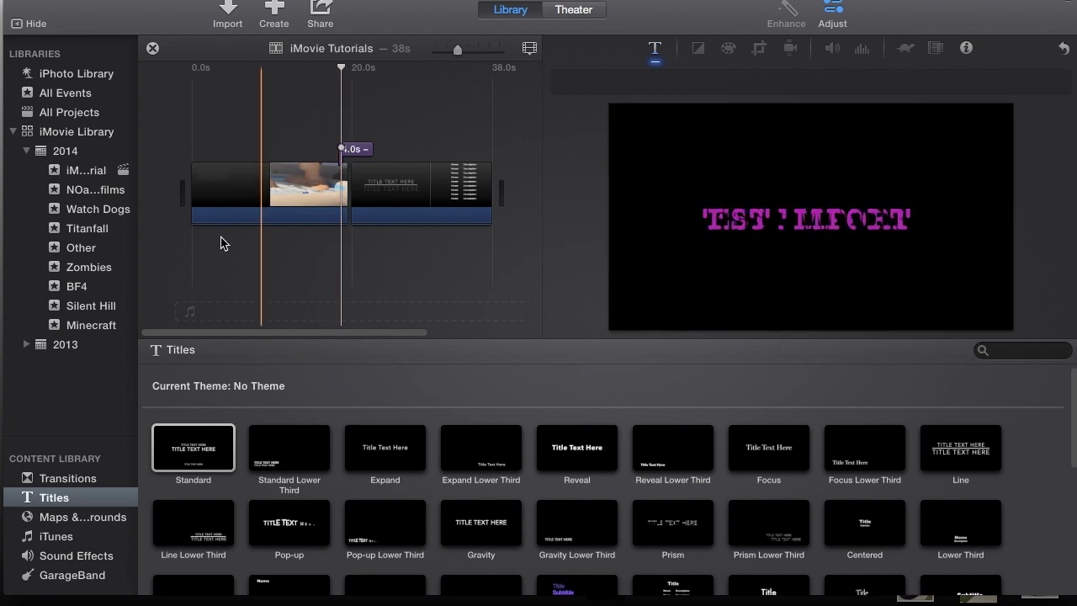
click(60, 499)
click(74, 170)
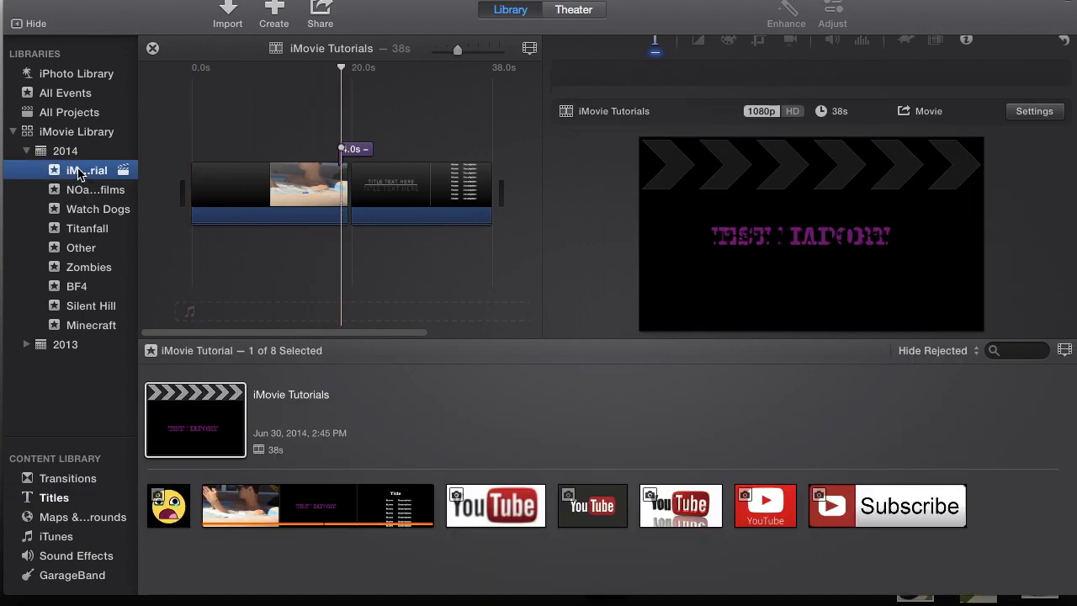
click(225, 417)
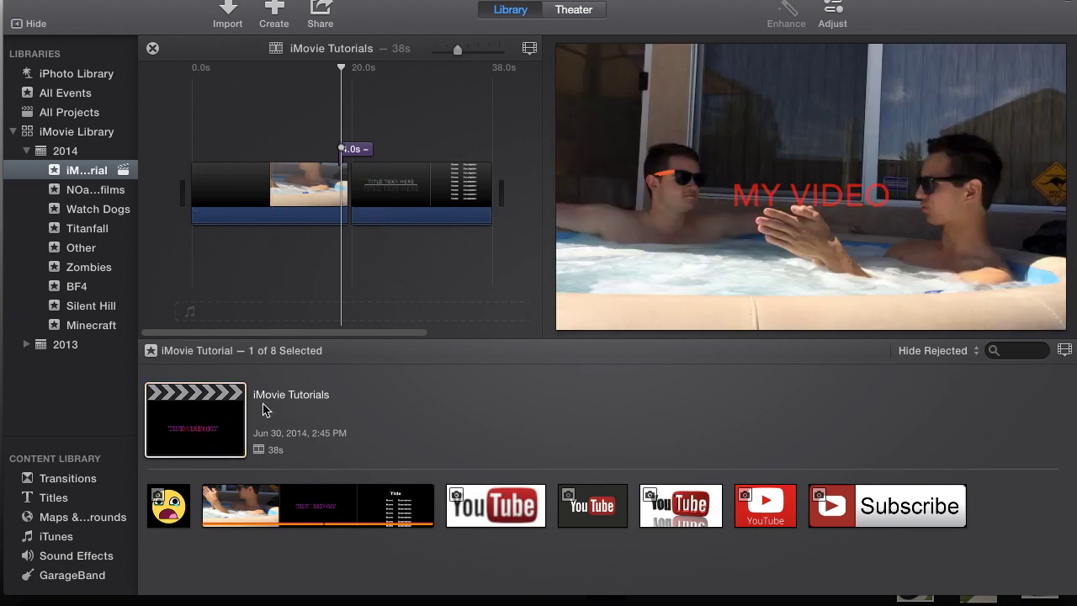
click(202, 417)
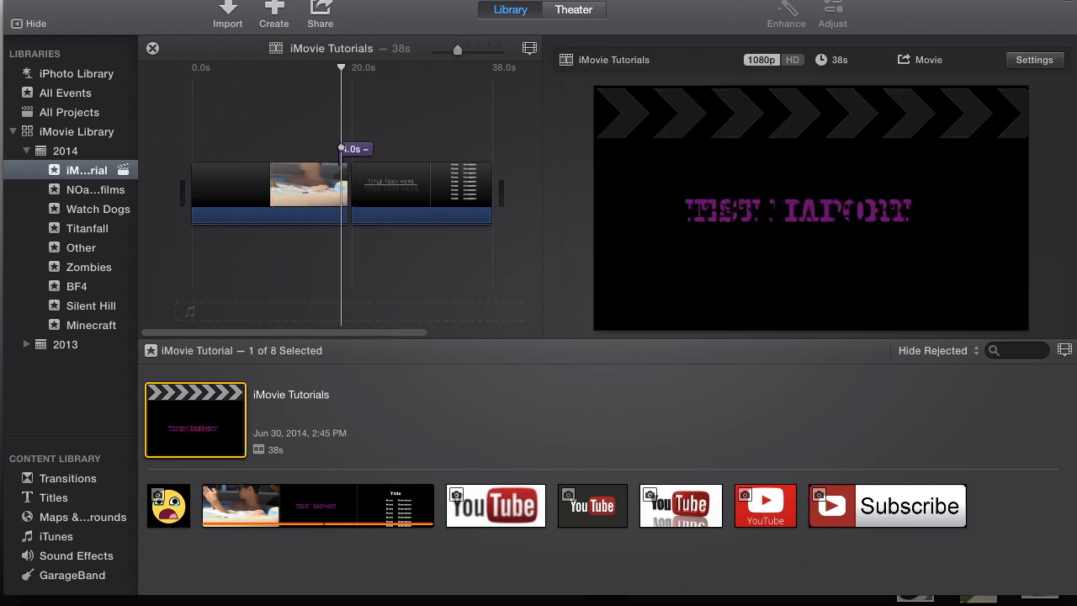
Step: Choose File > Copy Project to Library > New Library for the project
click(118, 1)
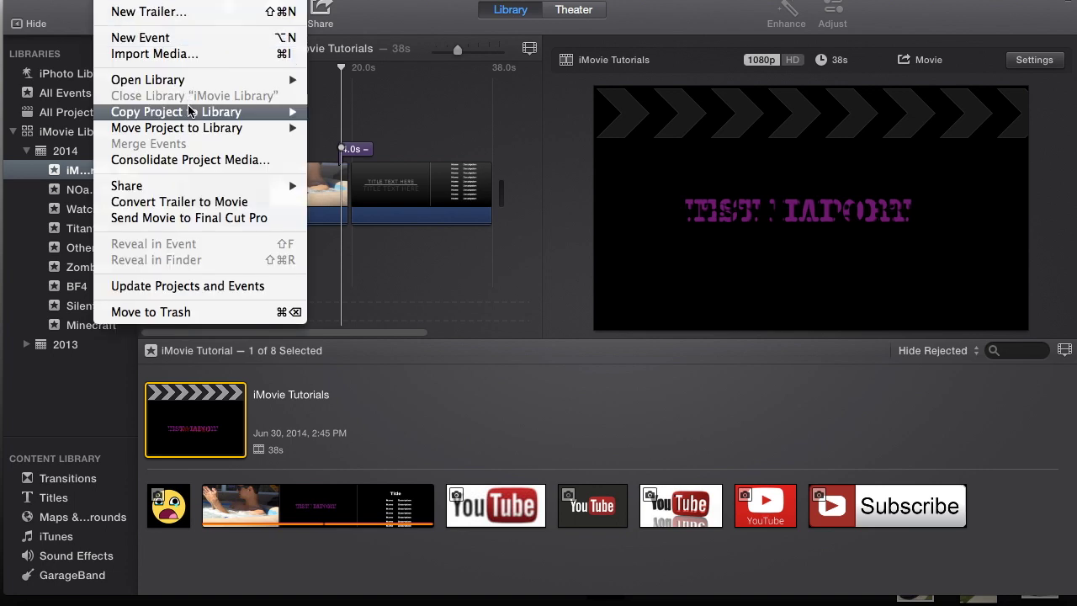
mouse_move(184, 116)
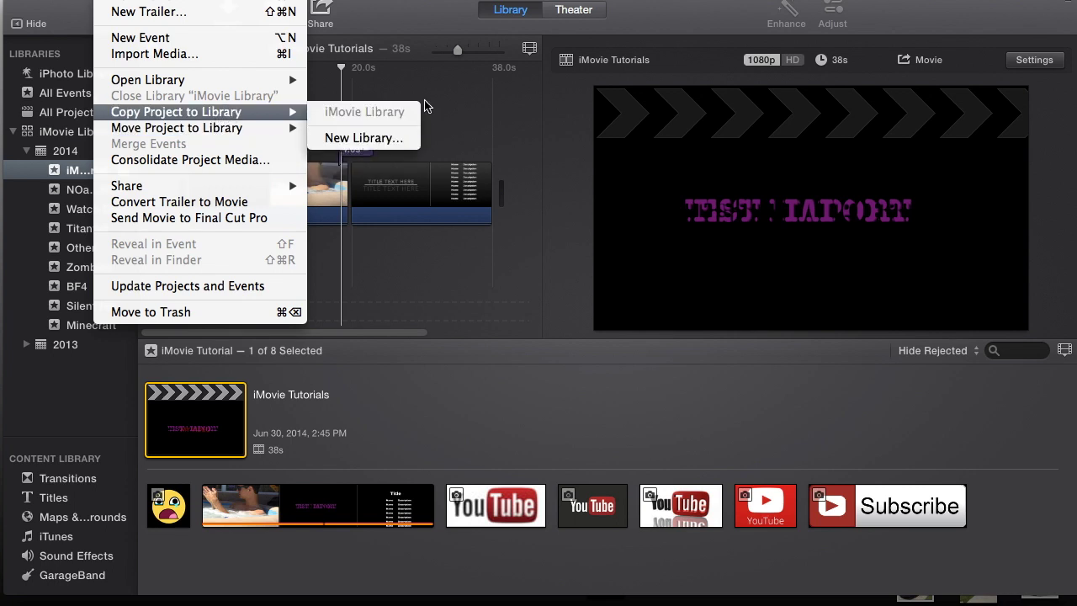
click(398, 92)
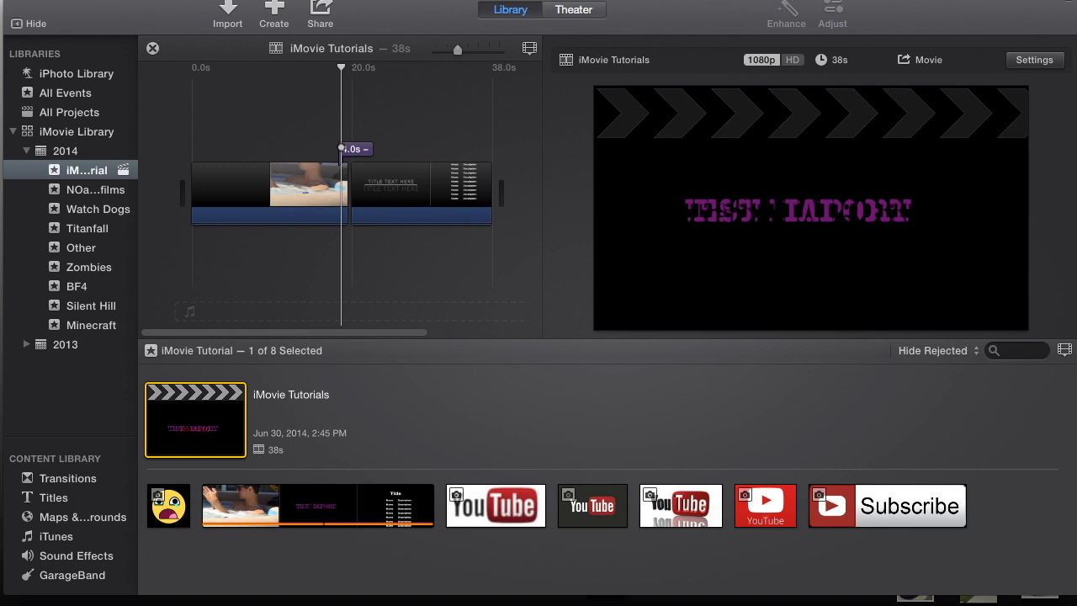
click(215, 118)
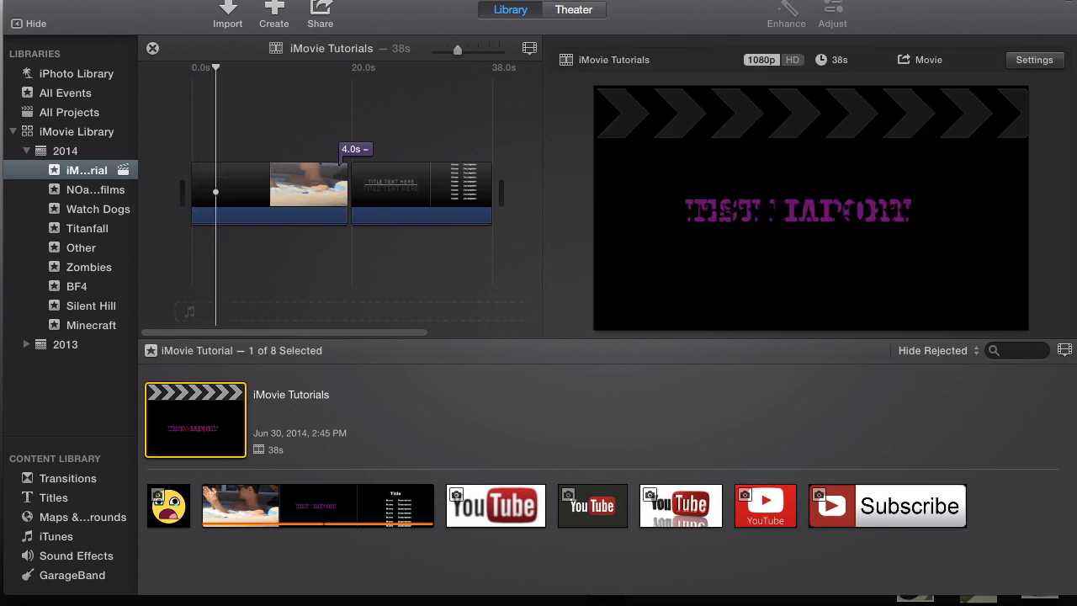
click(113, 0)
mouse_move(187, 115)
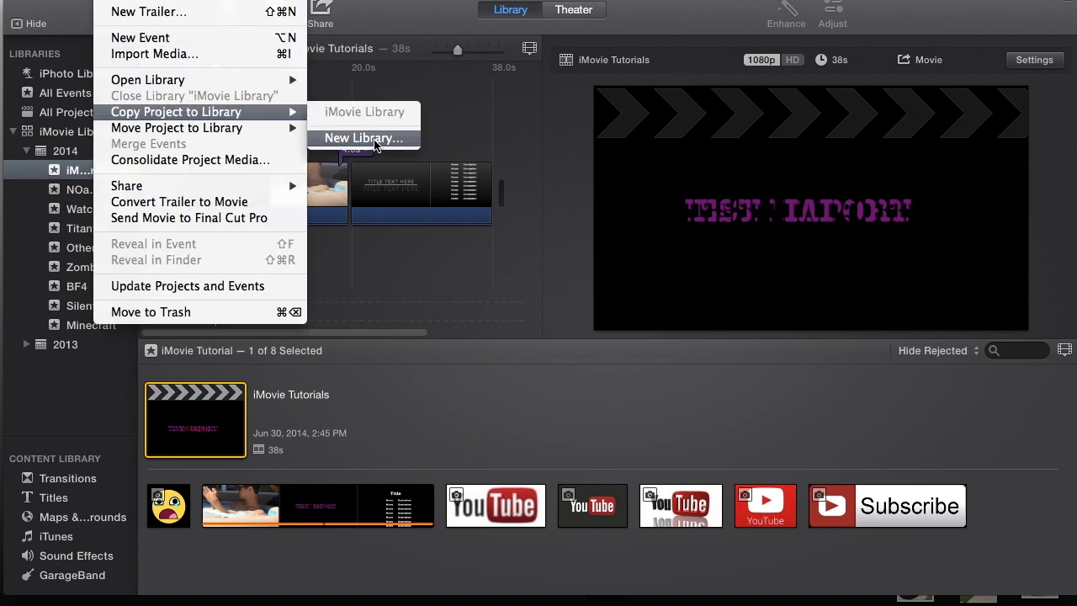
click(375, 145)
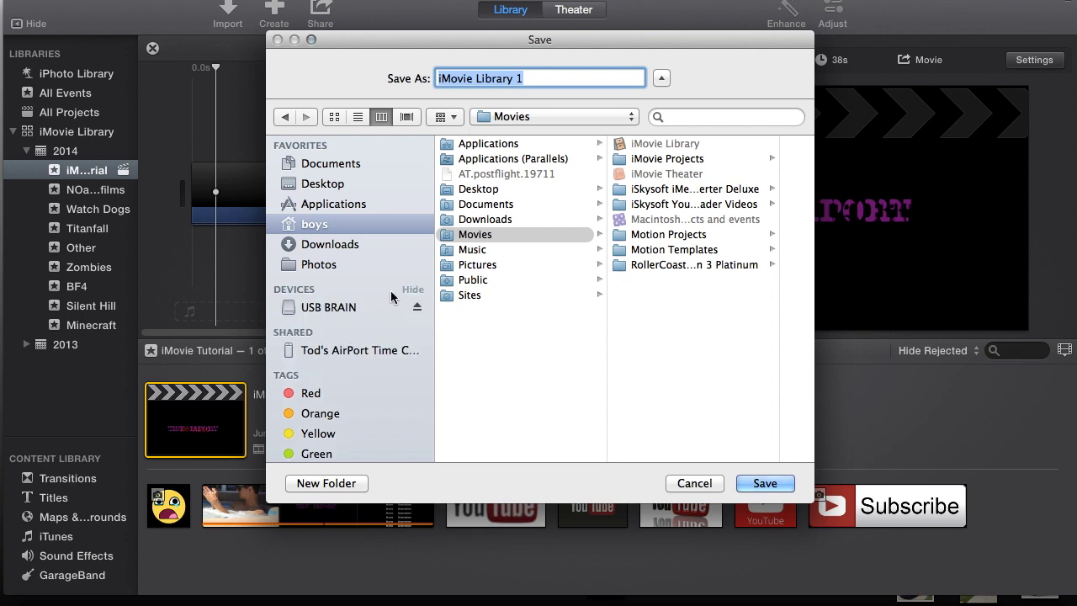
Step: Save the new library as 'iMovie Library Tutorial' on the USB BRAIN drive
click(333, 310)
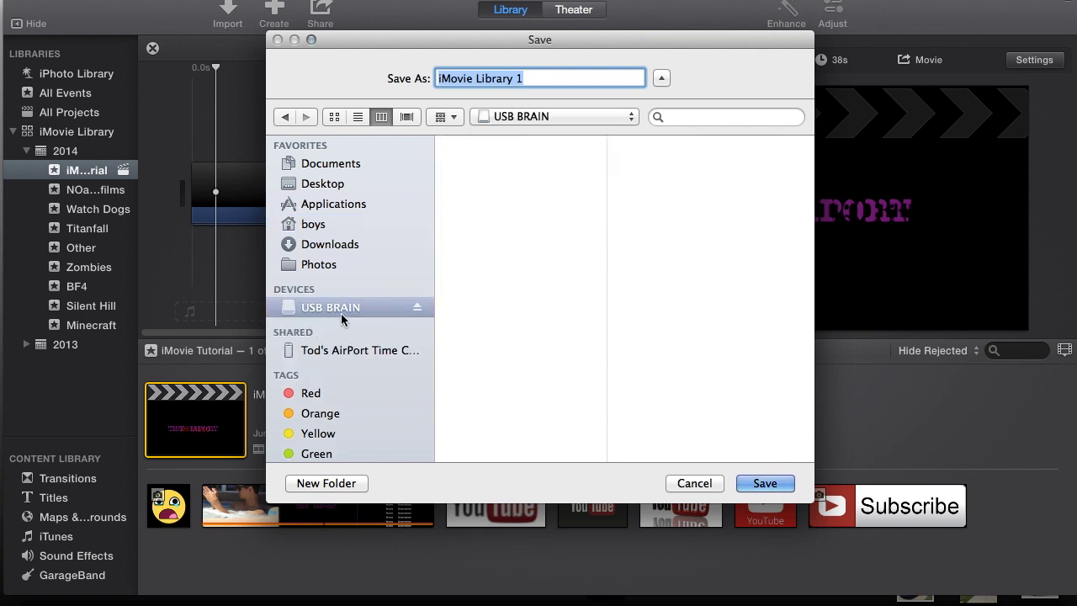
click(538, 77)
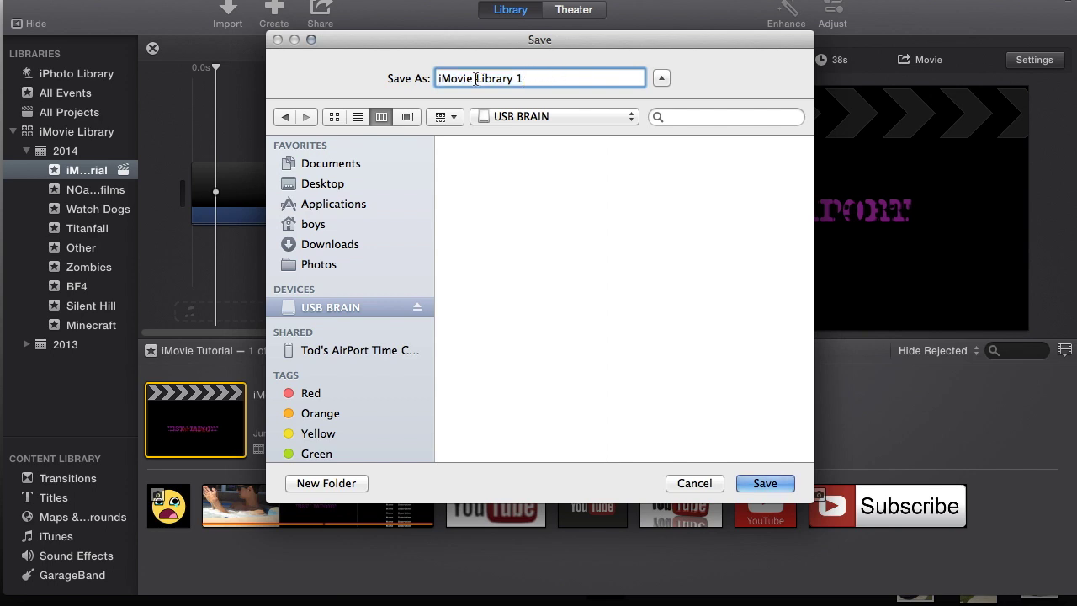
click(531, 76)
key(BackSpace)
text(Tutorial)
click(764, 485)
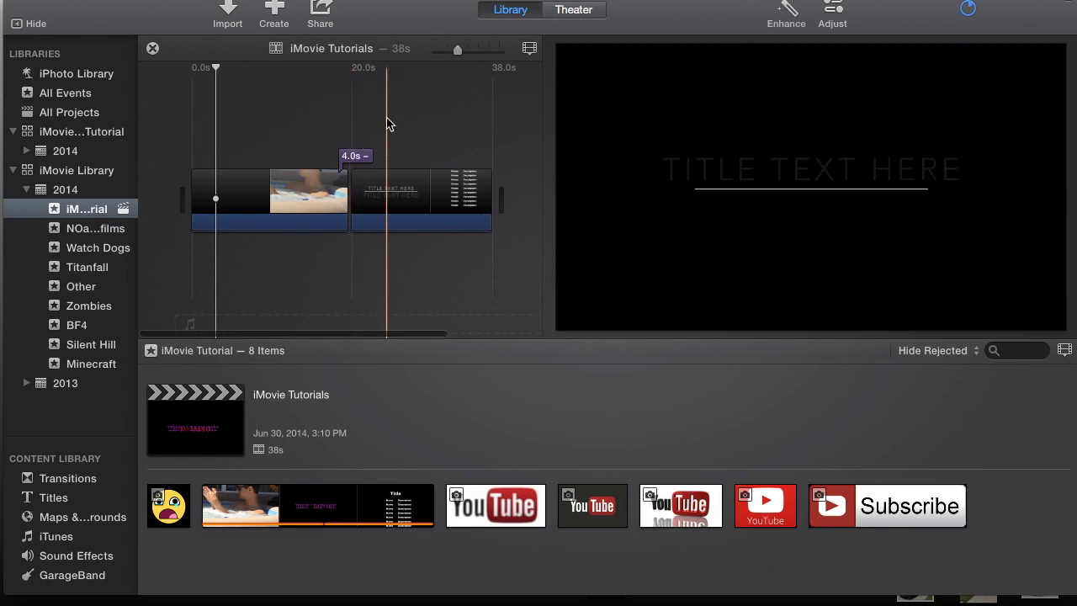
Step: Check the background copy progress, then preview the first clip
click(967, 10)
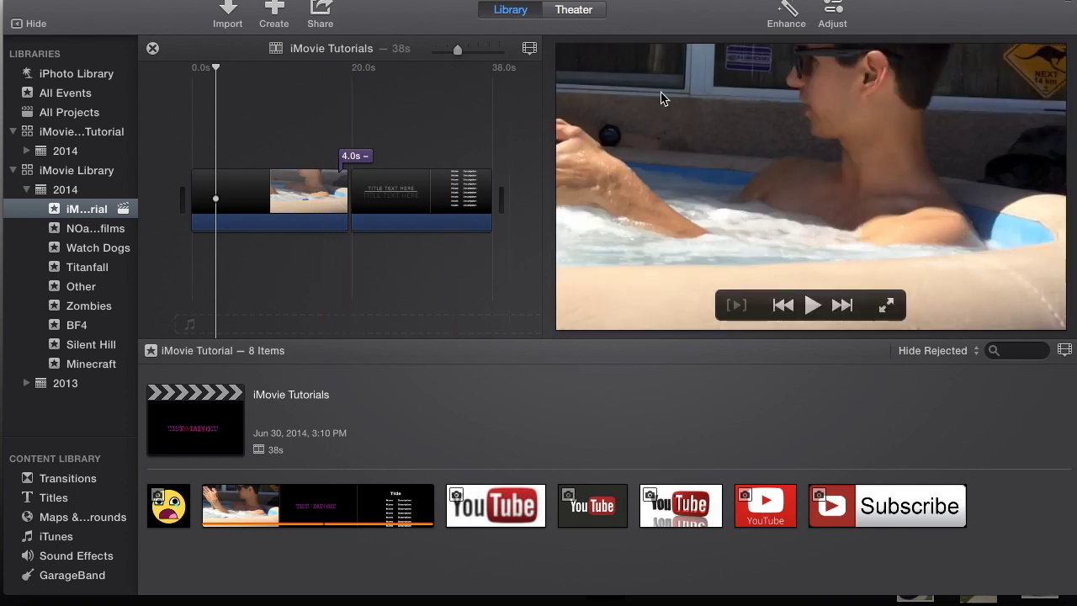
click(245, 116)
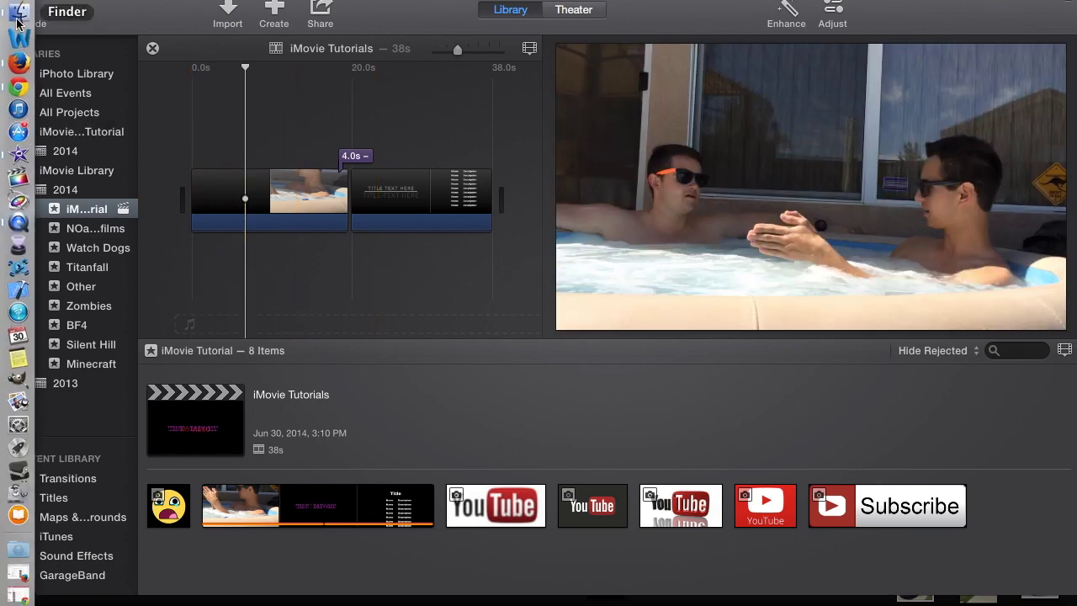
Step: In Finder, open the USB BRAIN drive and open the iMovie Library Tutorial library
click(16, 14)
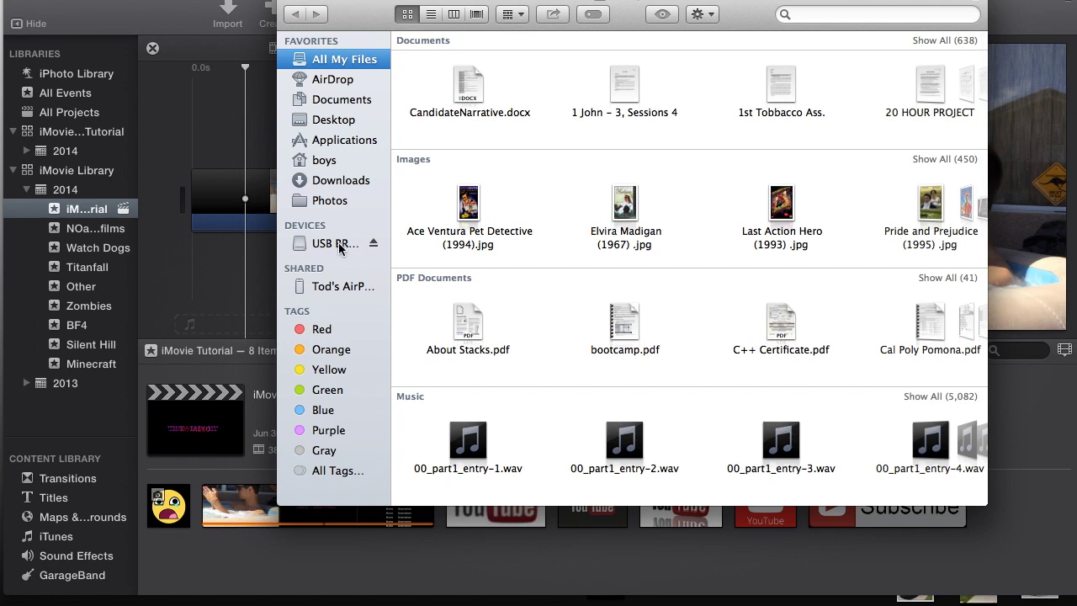
click(339, 244)
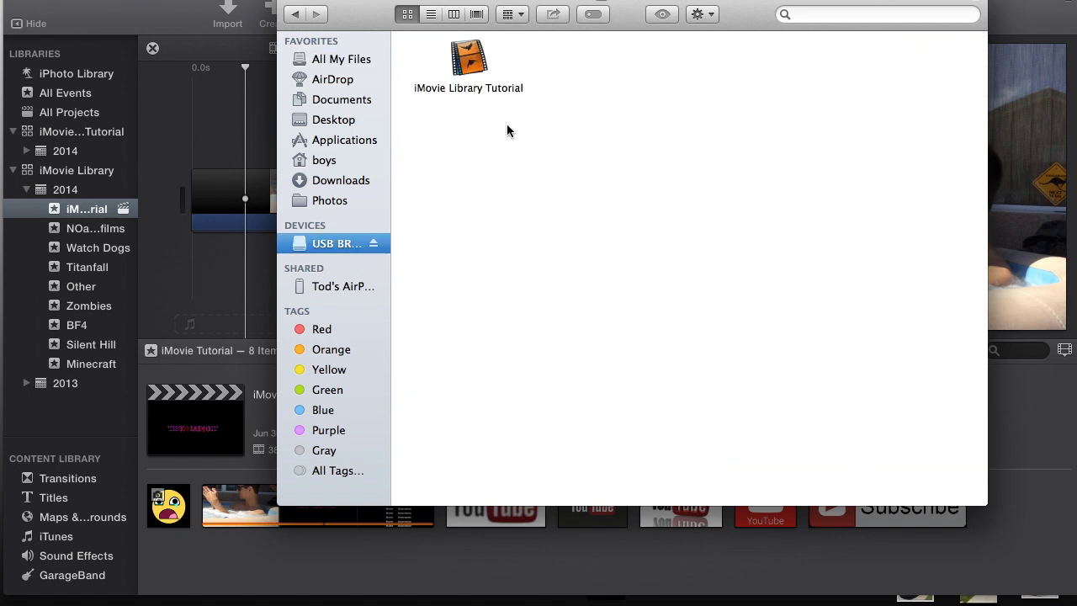
double_click(468, 59)
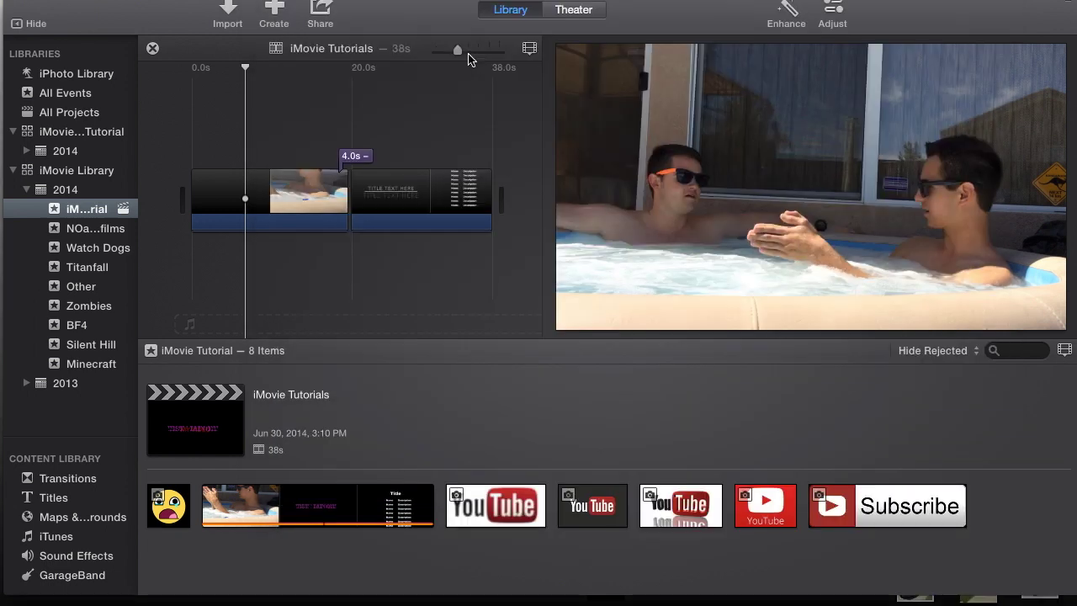
Step: Open the copied iMovie Tutorials project from the Tutorial library's 2014 > 6-30-14 event
click(76, 134)
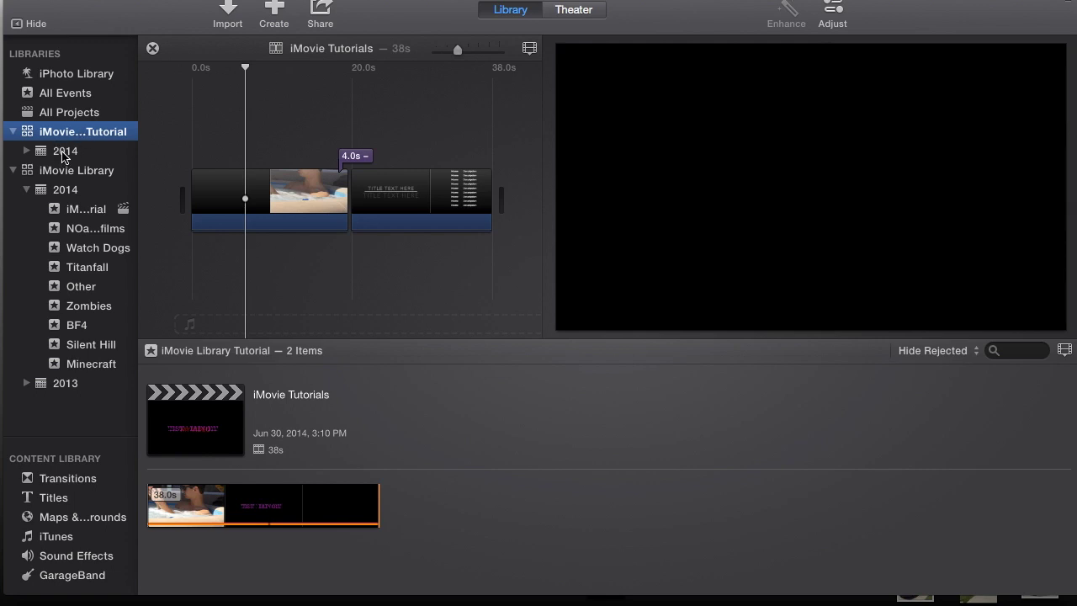
click(66, 153)
click(25, 151)
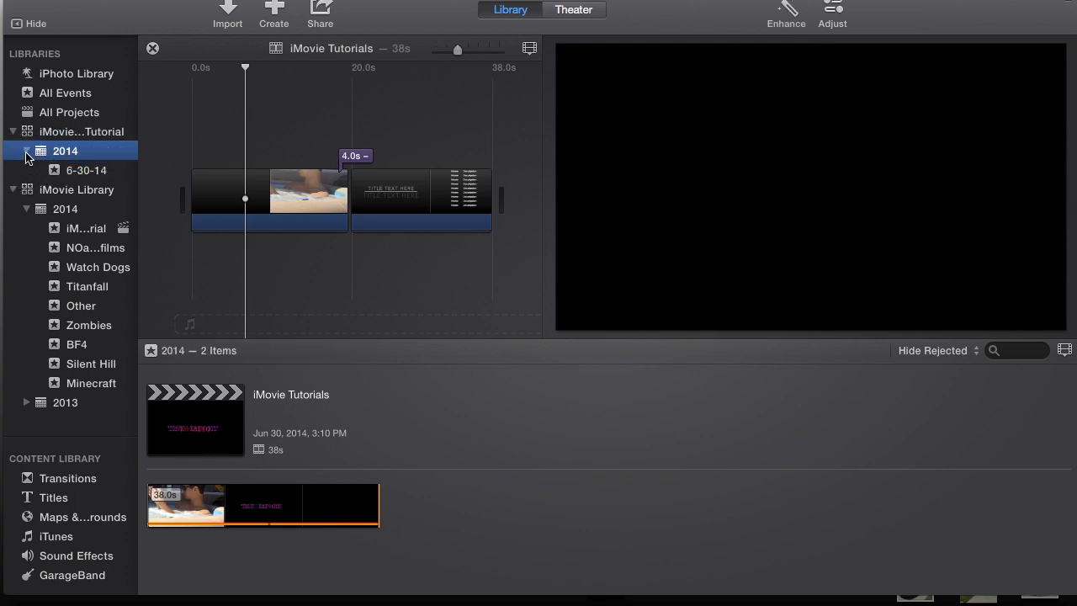
click(73, 172)
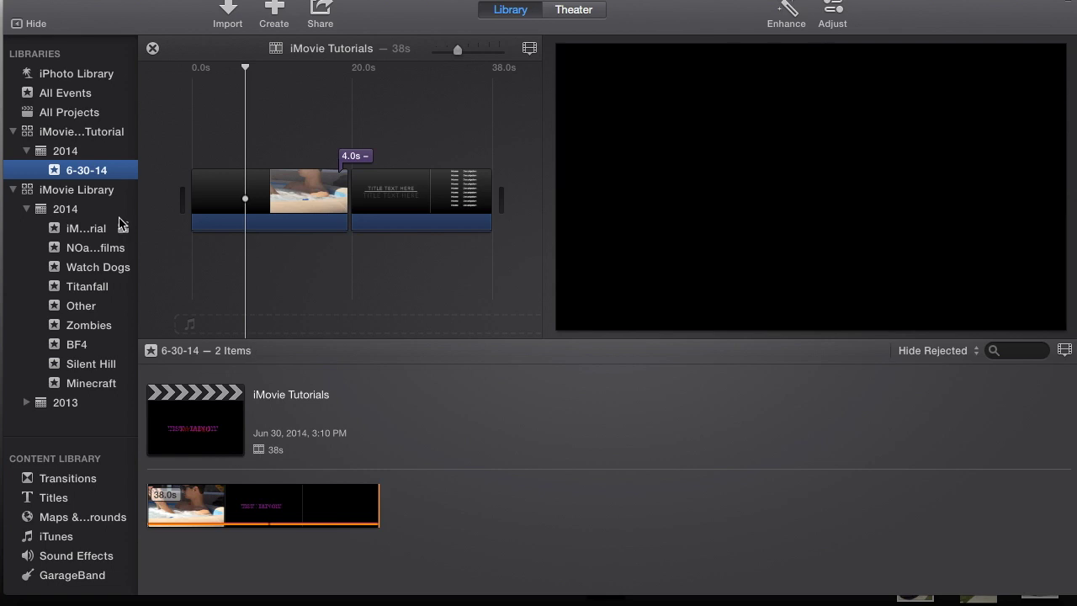
click(215, 415)
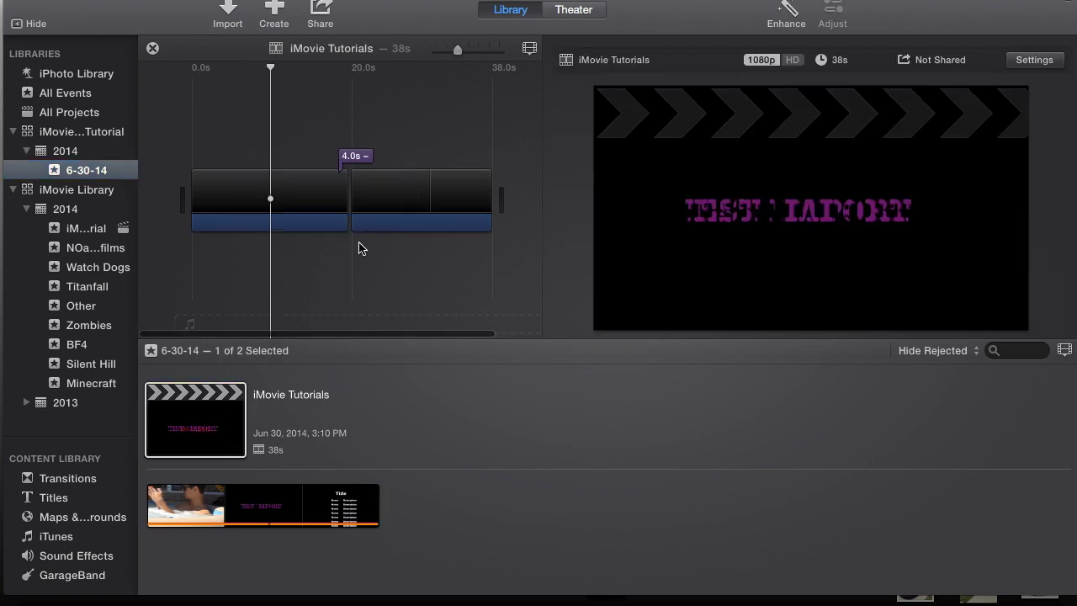
Step: Scrub through the project's clips and TEST IMPORT title, lowering the first clip's volume
click(392, 132)
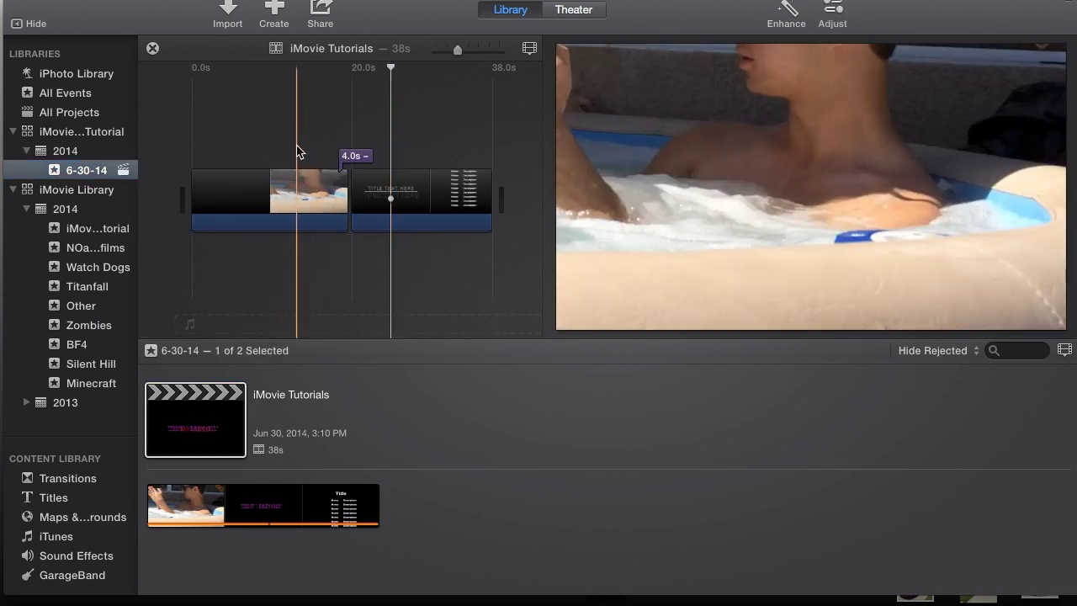
click(302, 150)
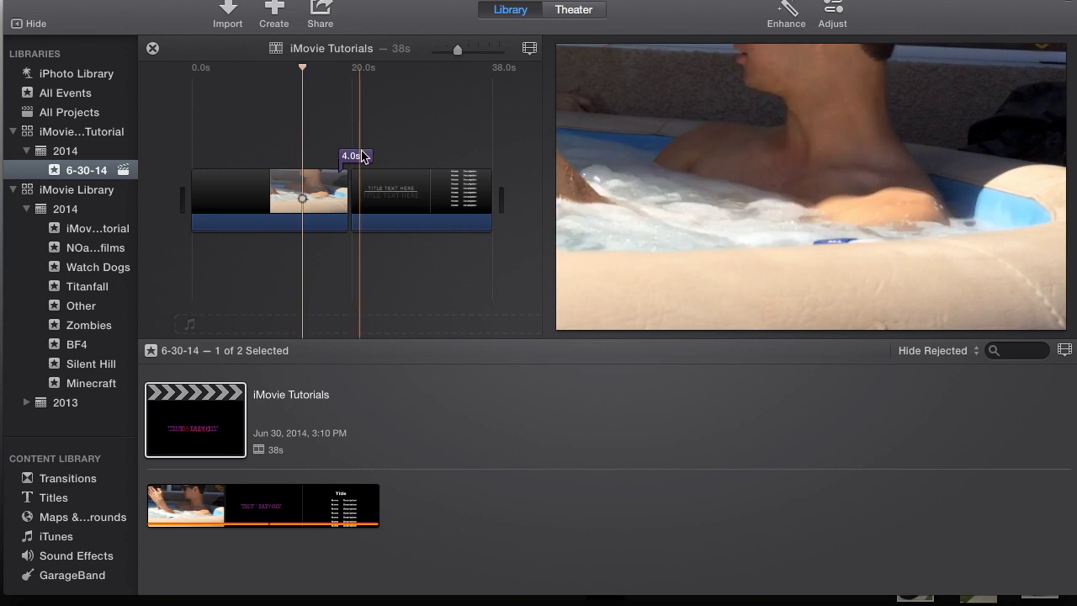
click(331, 151)
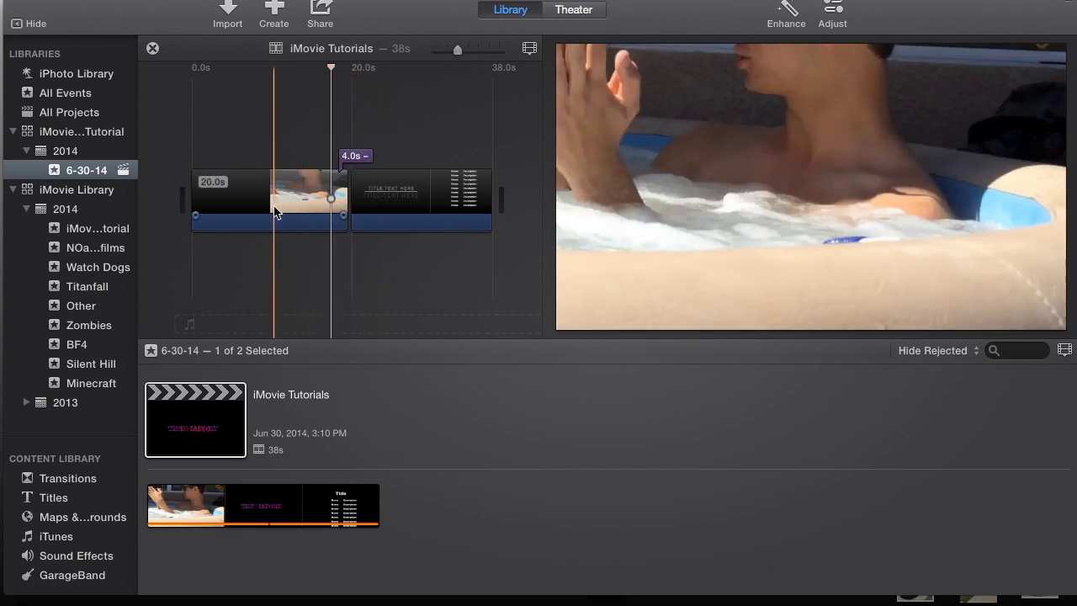
drag(269, 221, 270, 247)
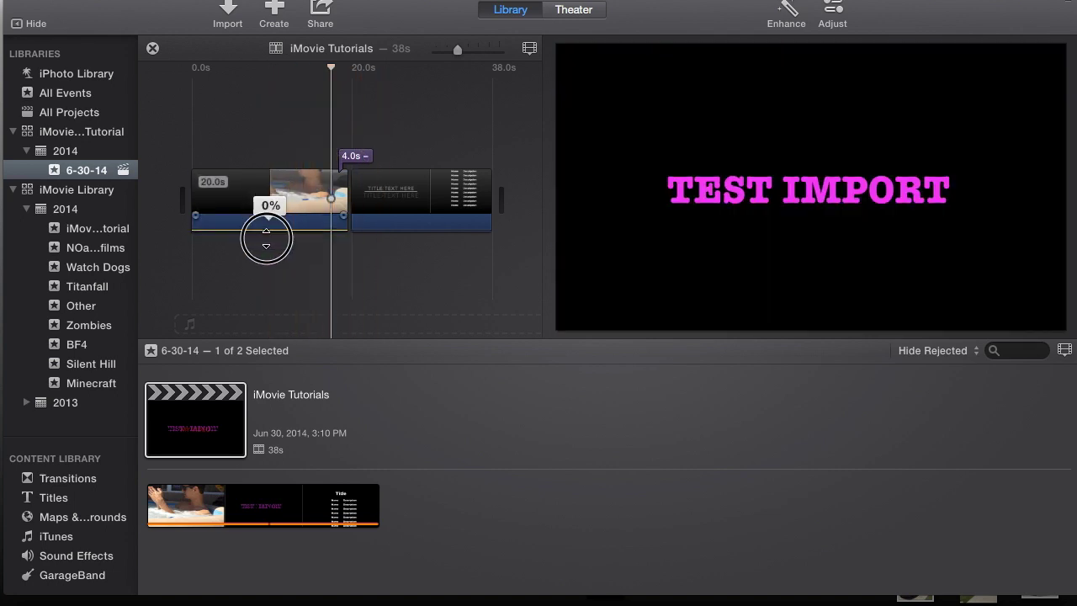
click(281, 145)
mouse_move(1, 438)
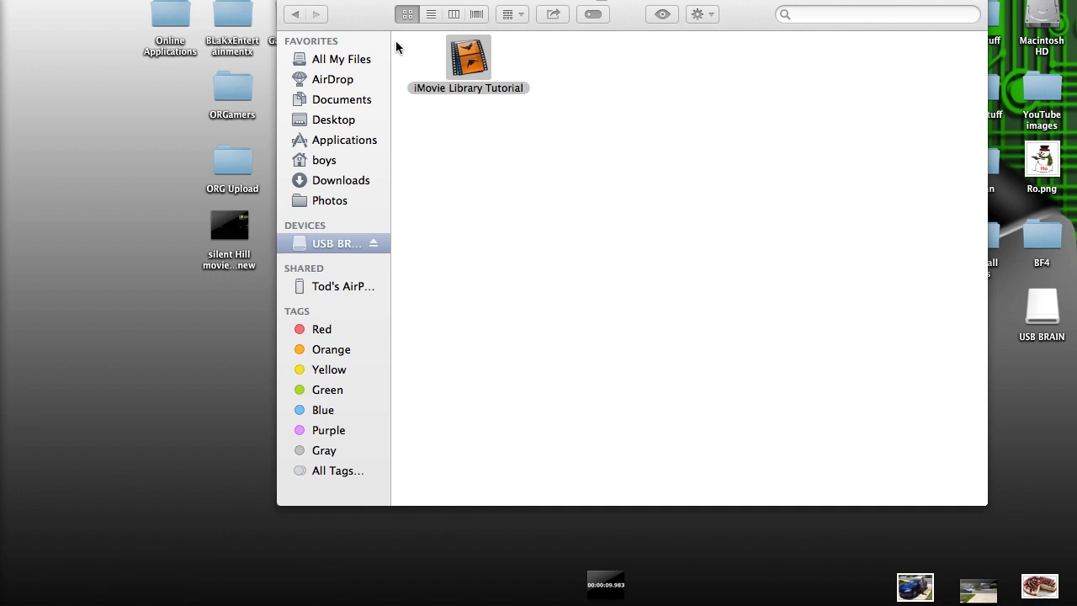
Step: Close Finder and choose Eject from the USB BRAIN drive's context menu
click(287, 3)
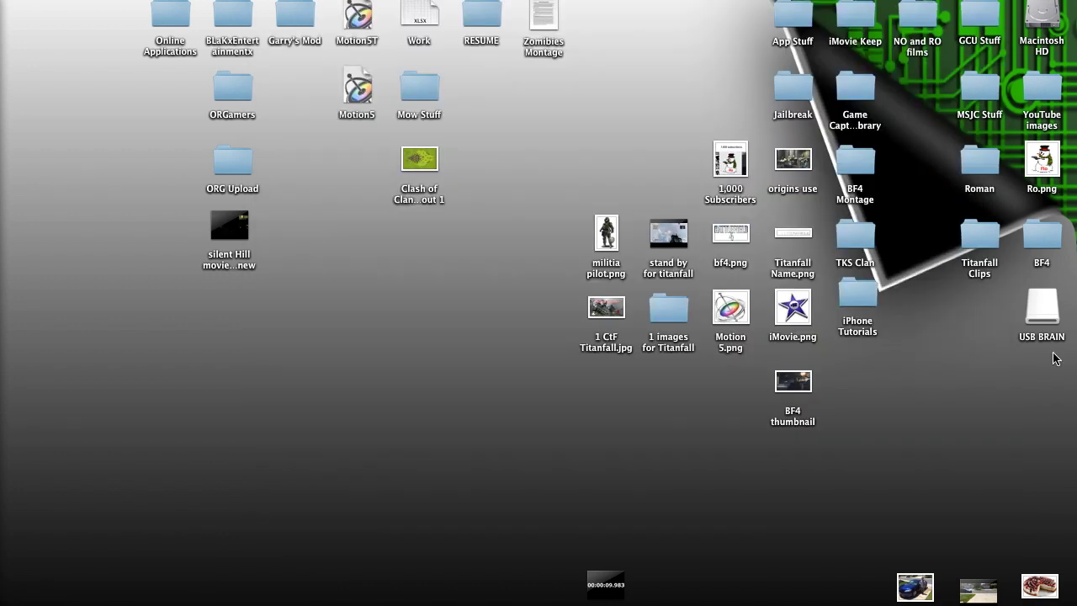
right_click(1039, 313)
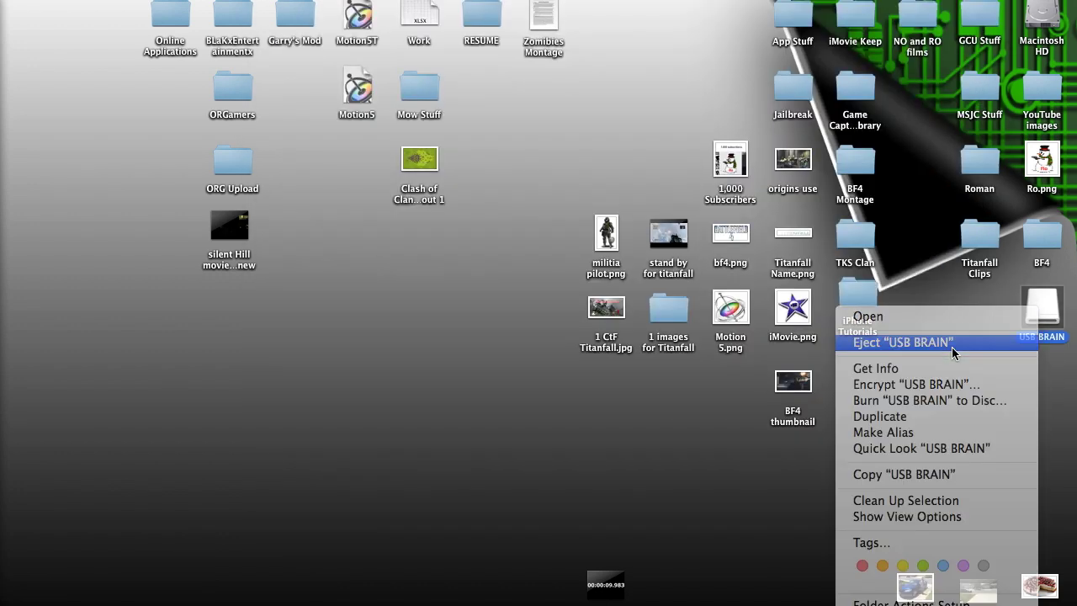
click(943, 337)
click(922, 367)
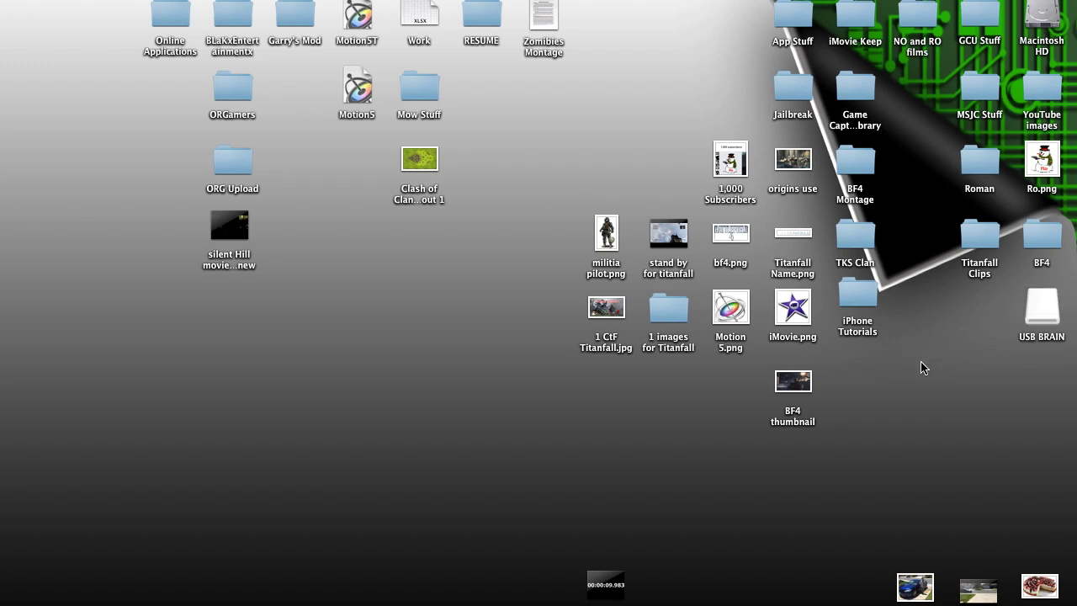
mouse_move(2, 208)
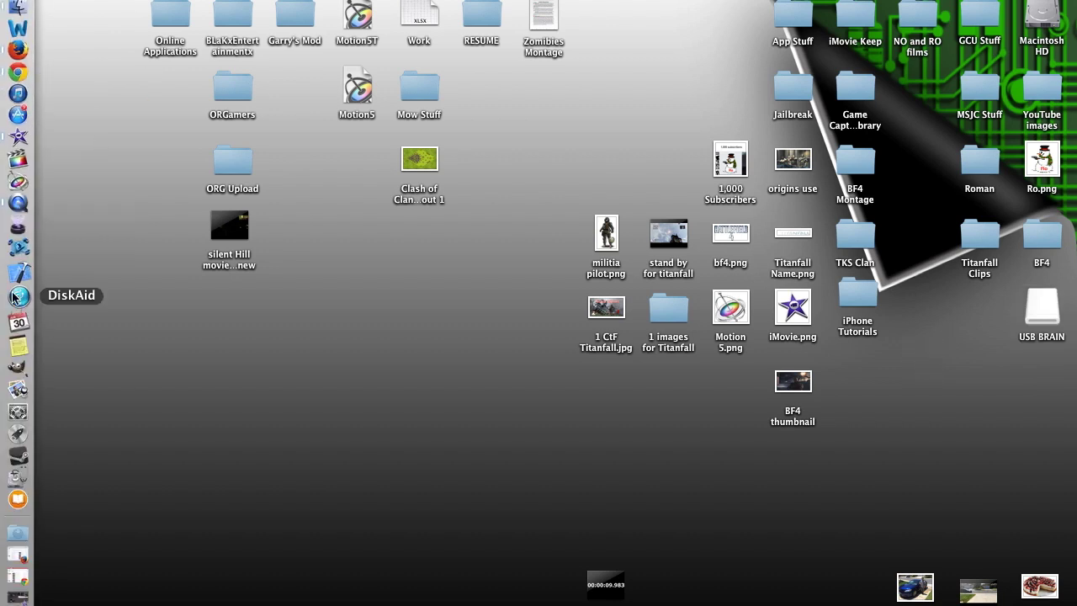
Step: Retry ejecting USB BRAIN with Cmd+E and dismiss the drive-in-use warning
drag(1047, 292, 1044, 323)
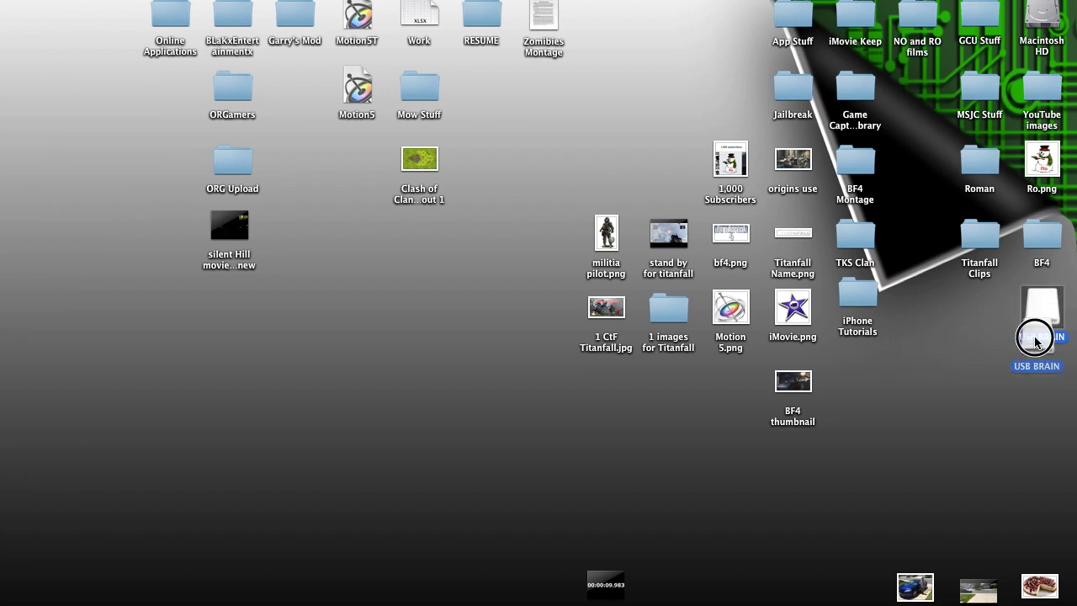
key(super+e)
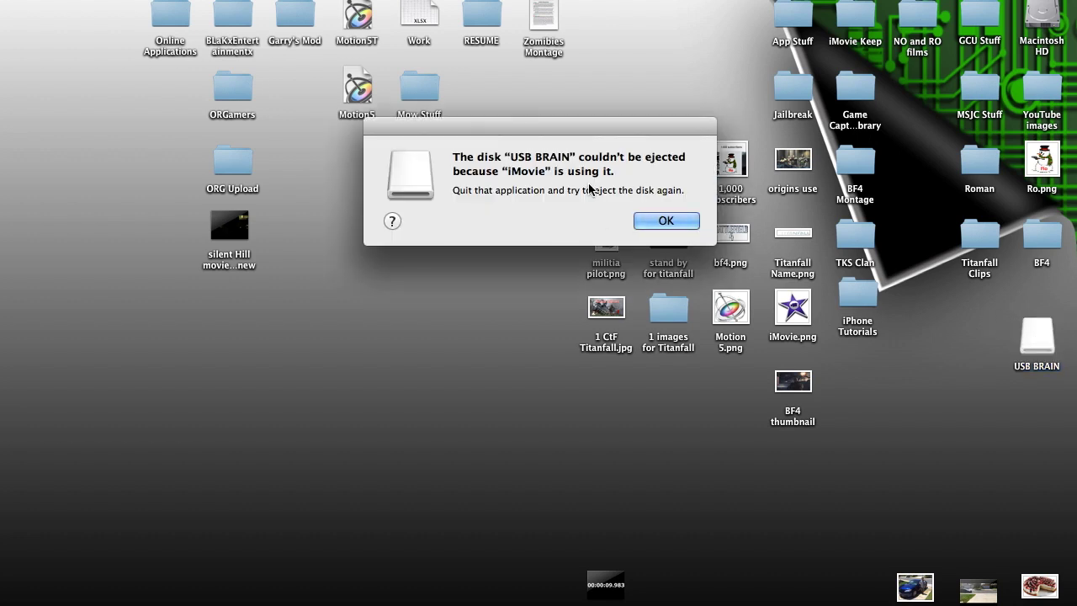
click(672, 220)
mouse_move(5, 180)
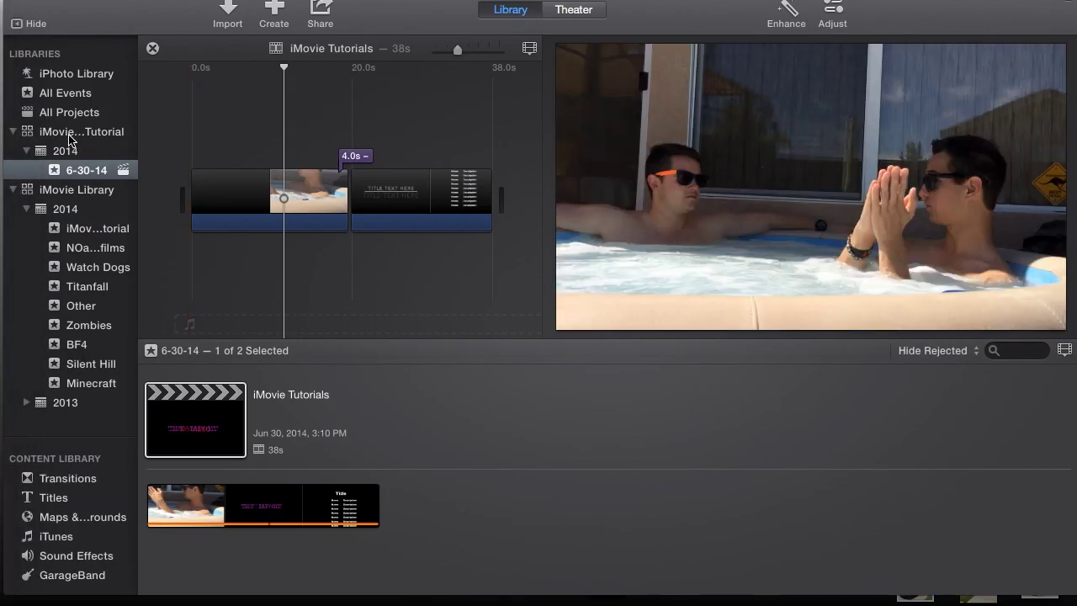
Step: Close the iMovie Library Tutorial library from its context menu and minimize iMovie
click(67, 133)
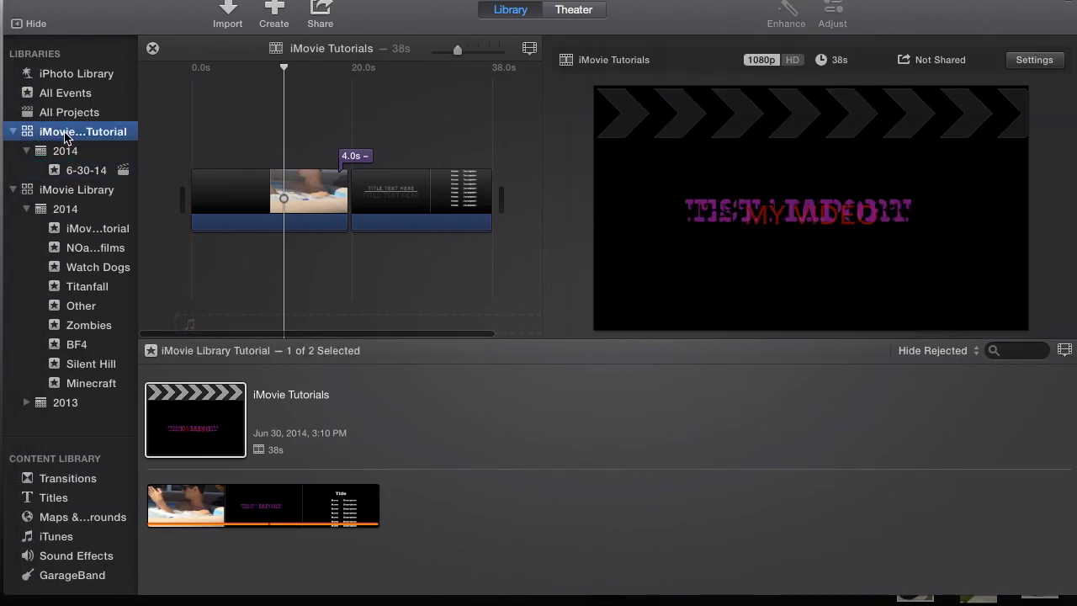
right_click(68, 135)
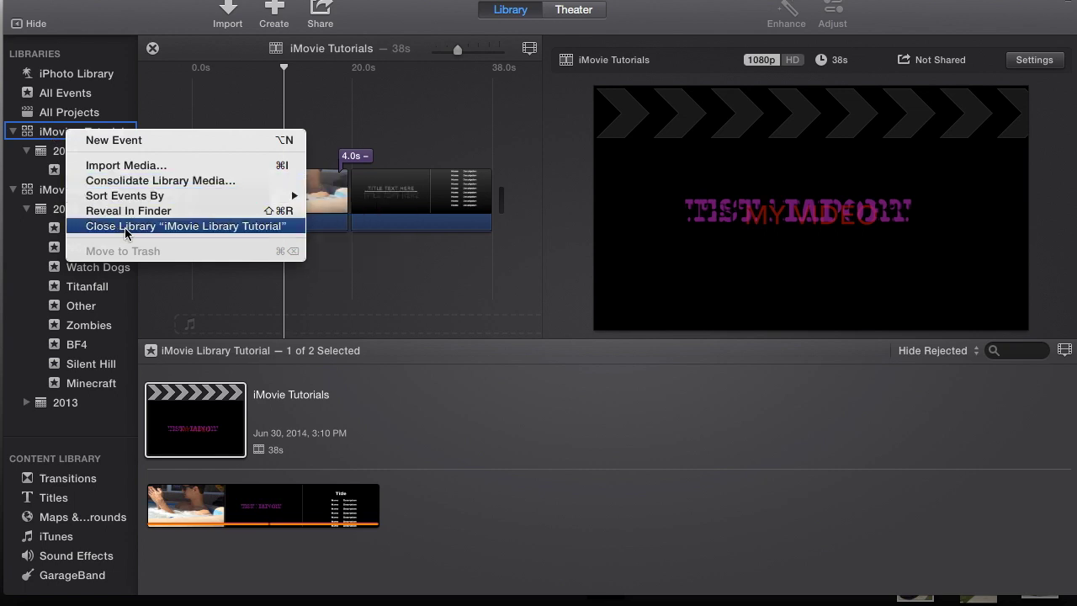
click(190, 226)
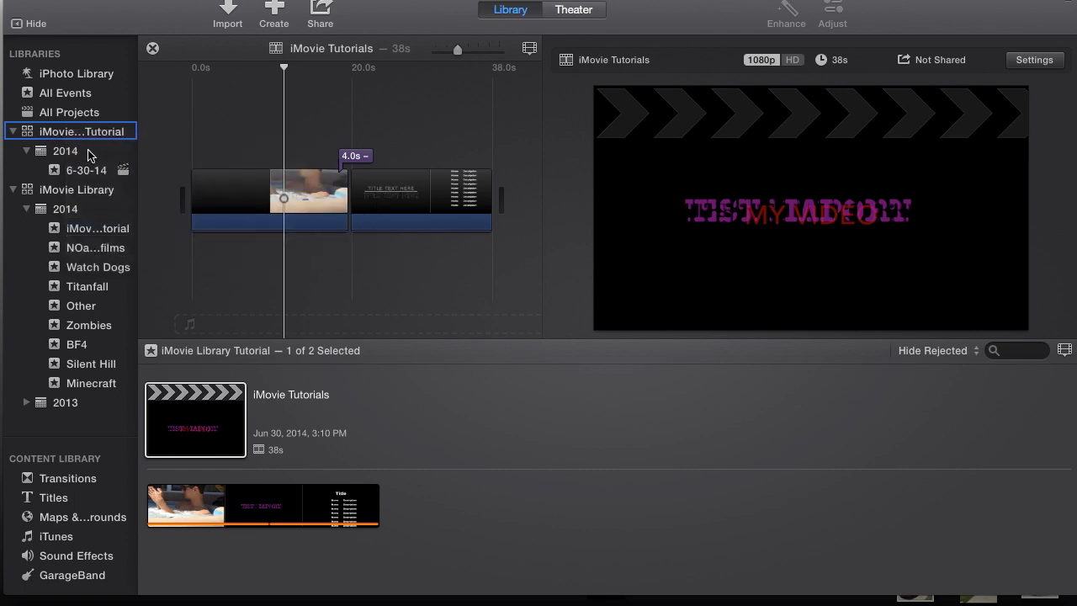
click(31, 5)
Step: Eject the USB BRAIN drive, then reopen it and launch its iMovie Library Tutorial library
right_click(1043, 341)
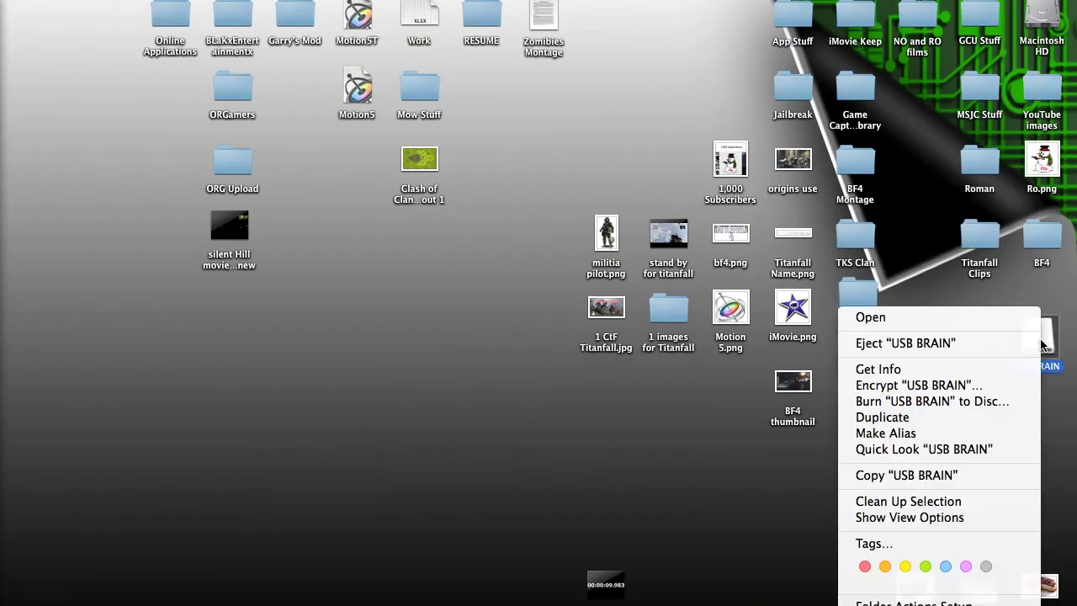
click(988, 338)
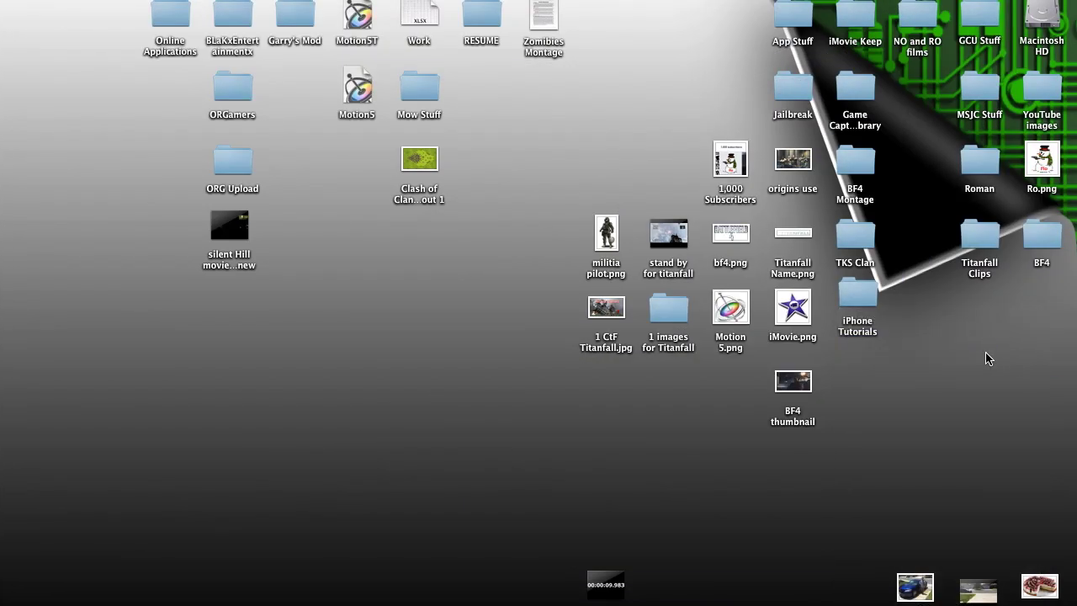
mouse_move(4, 471)
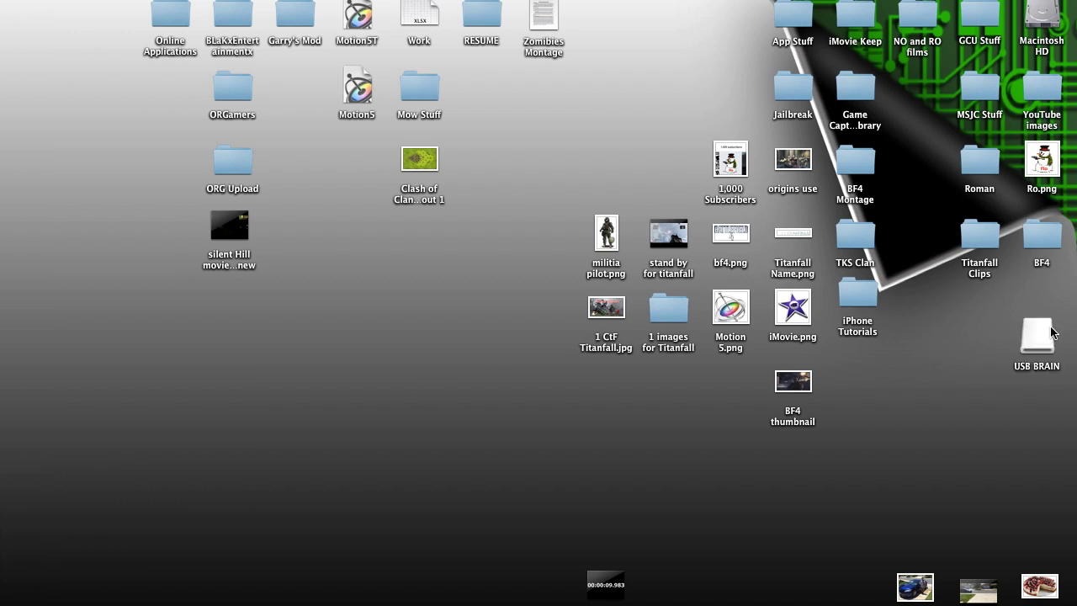
double_click(1036, 343)
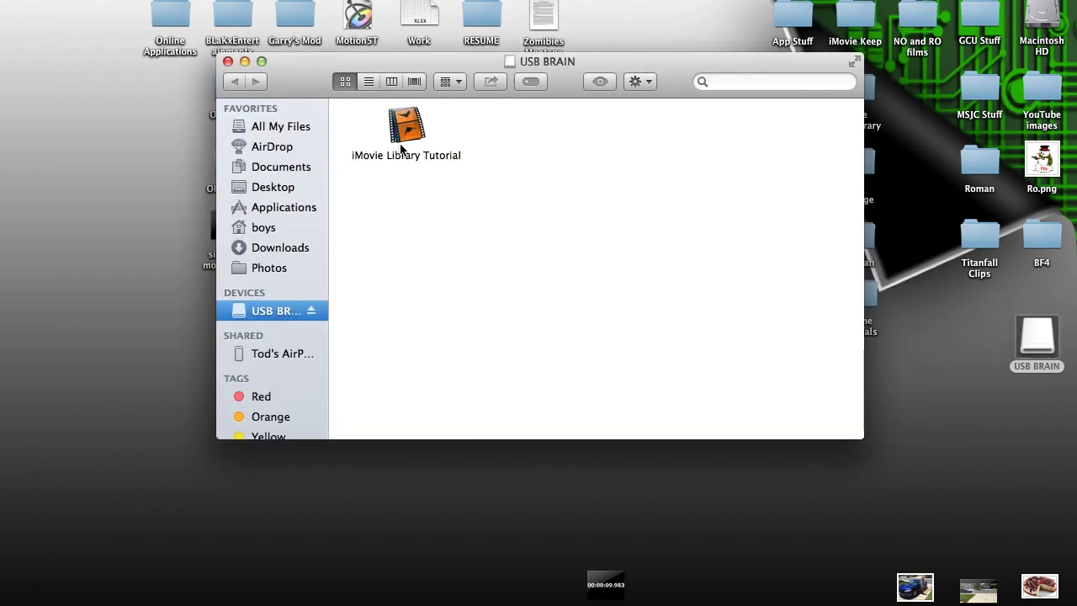
double_click(410, 135)
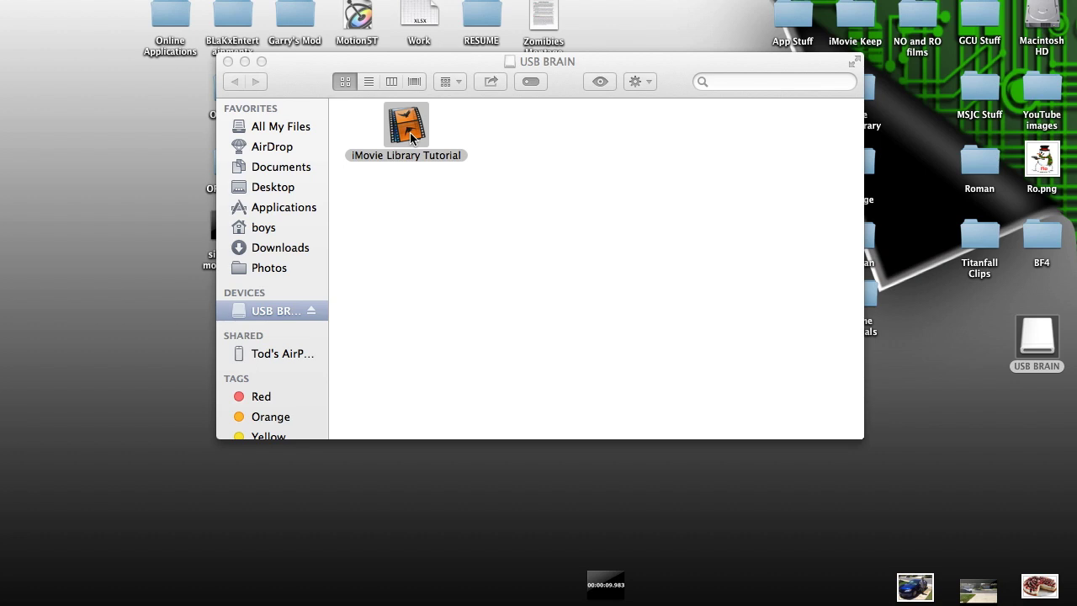
mouse_move(4, 168)
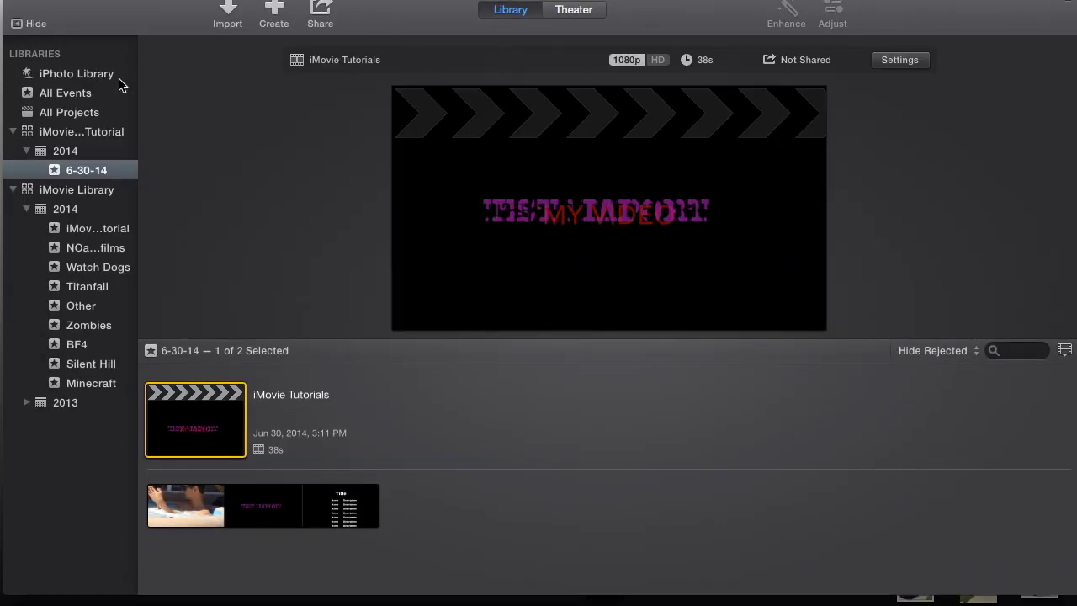
Step: Open the iMovie Tutorials project from the 6-30-14 event and play its title clip
click(81, 133)
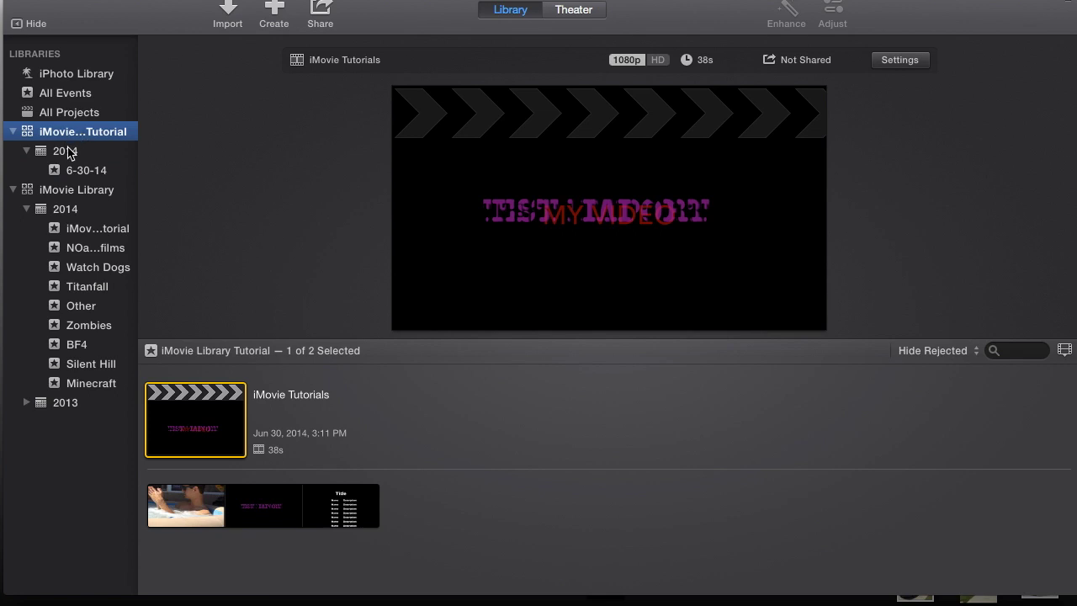
click(81, 171)
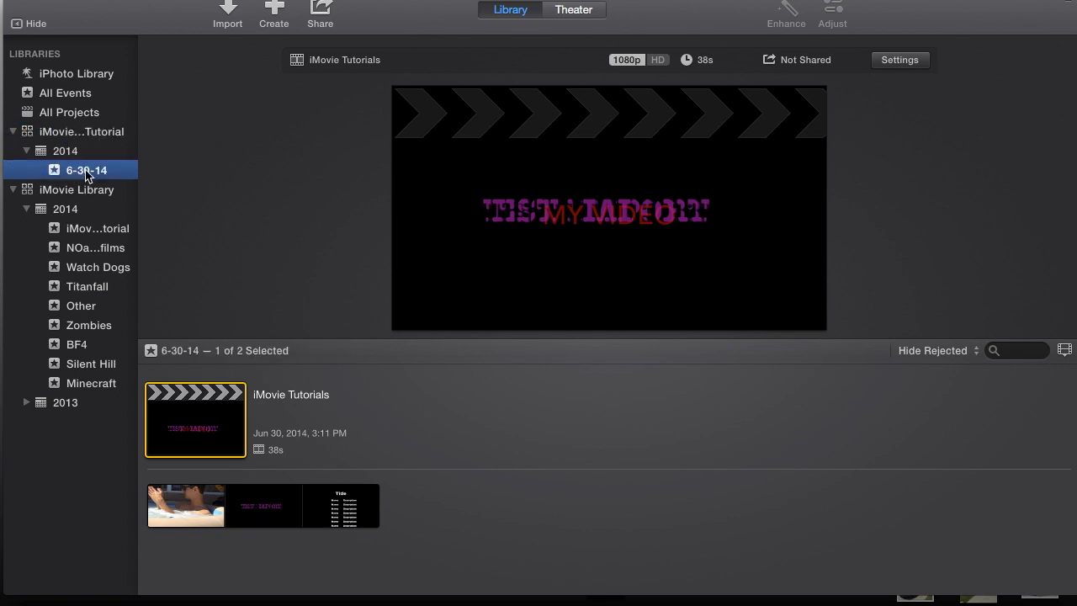
click(100, 173)
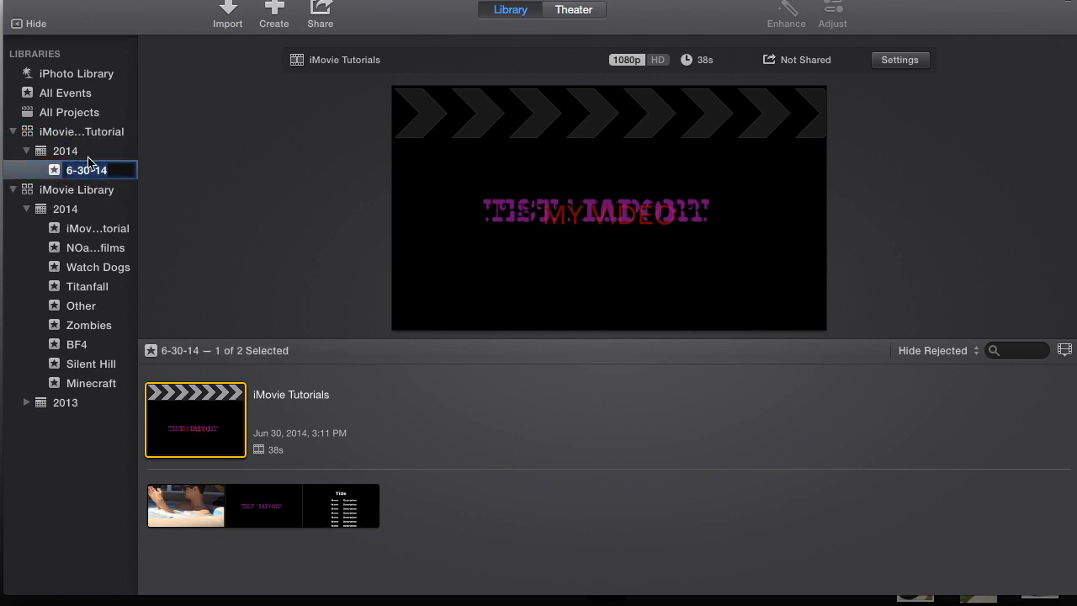
click(39, 172)
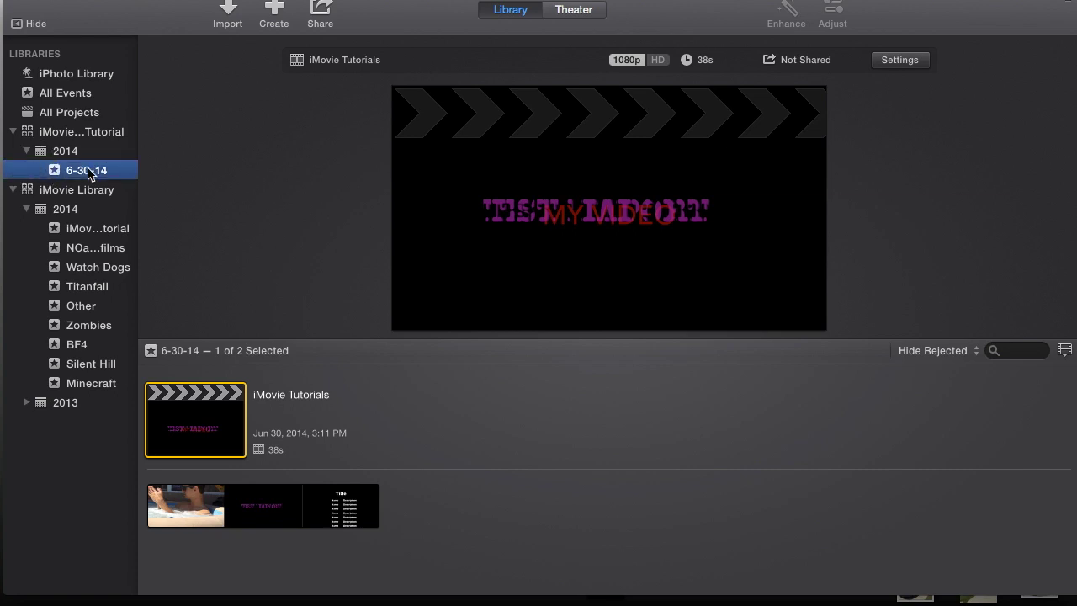
click(209, 457)
click(246, 497)
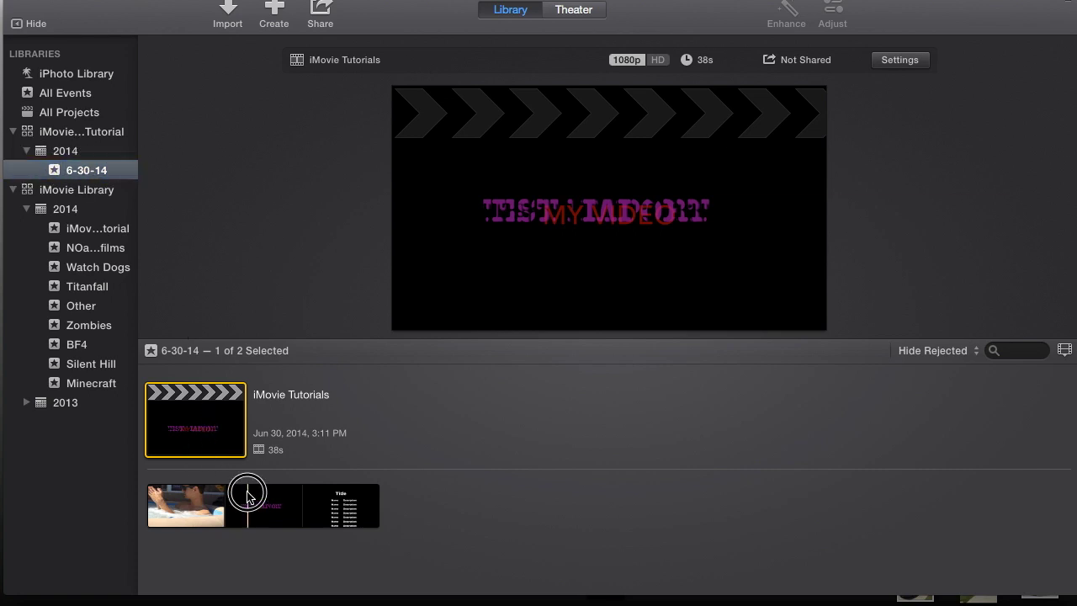
double_click(224, 413)
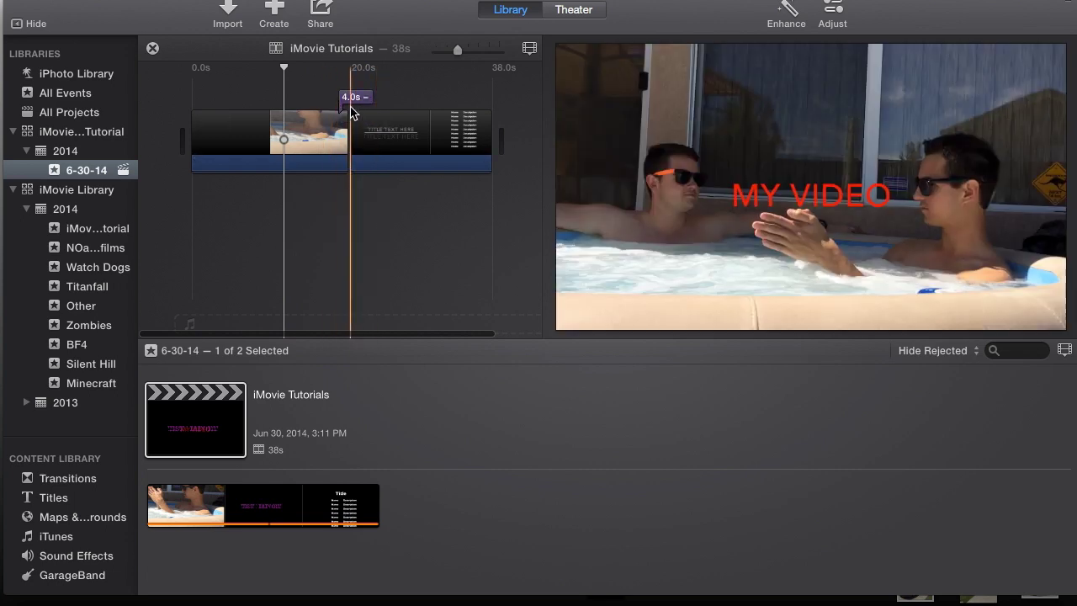
click(303, 93)
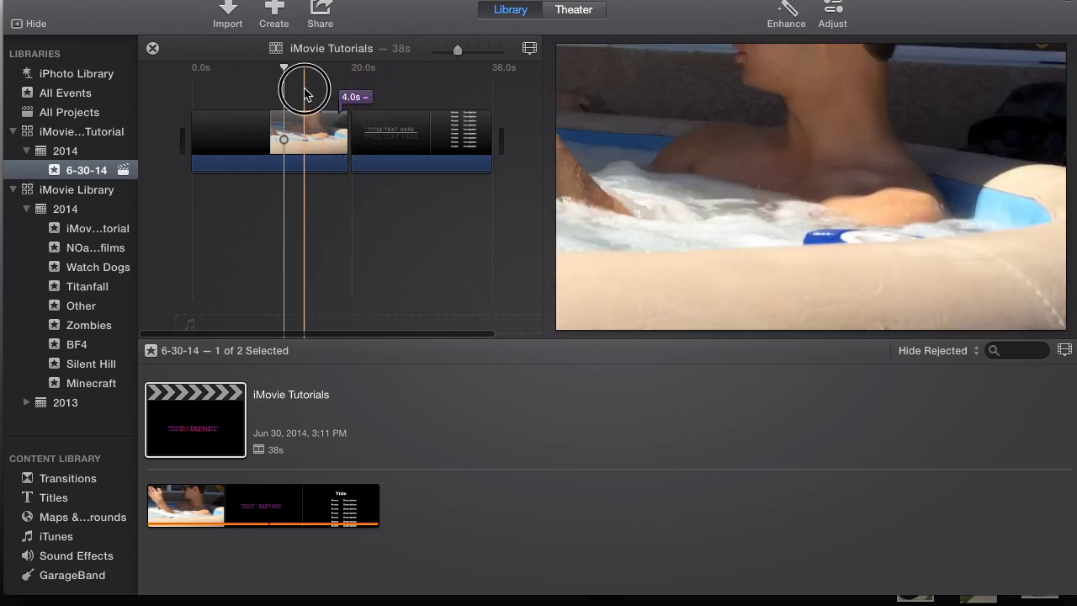
Step: Show the main library's iMovie Tutorial event and view Copy Event to Library without copying
click(96, 2)
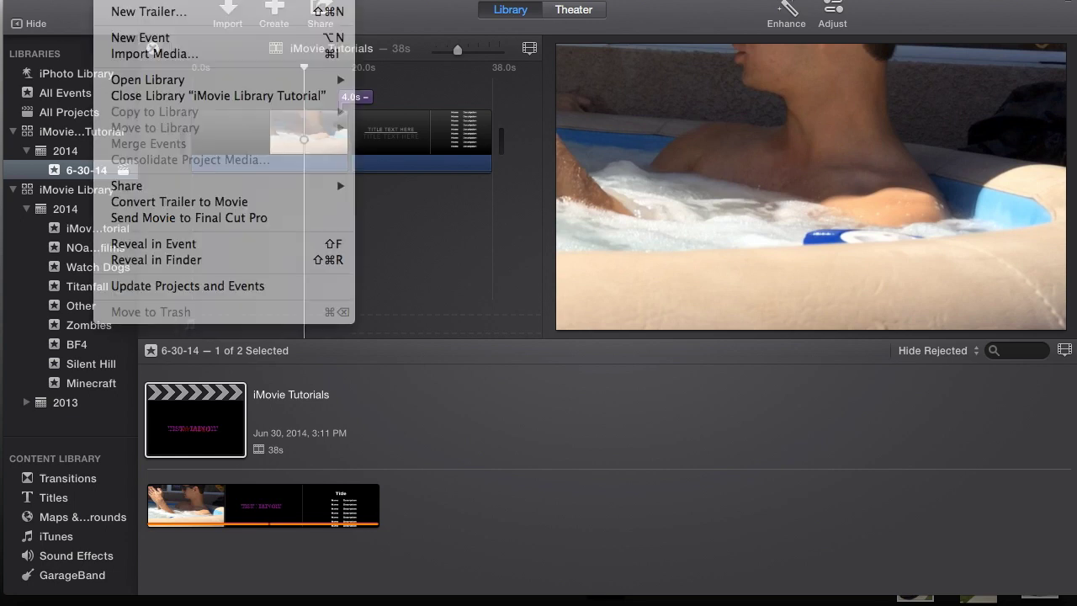
click(101, 118)
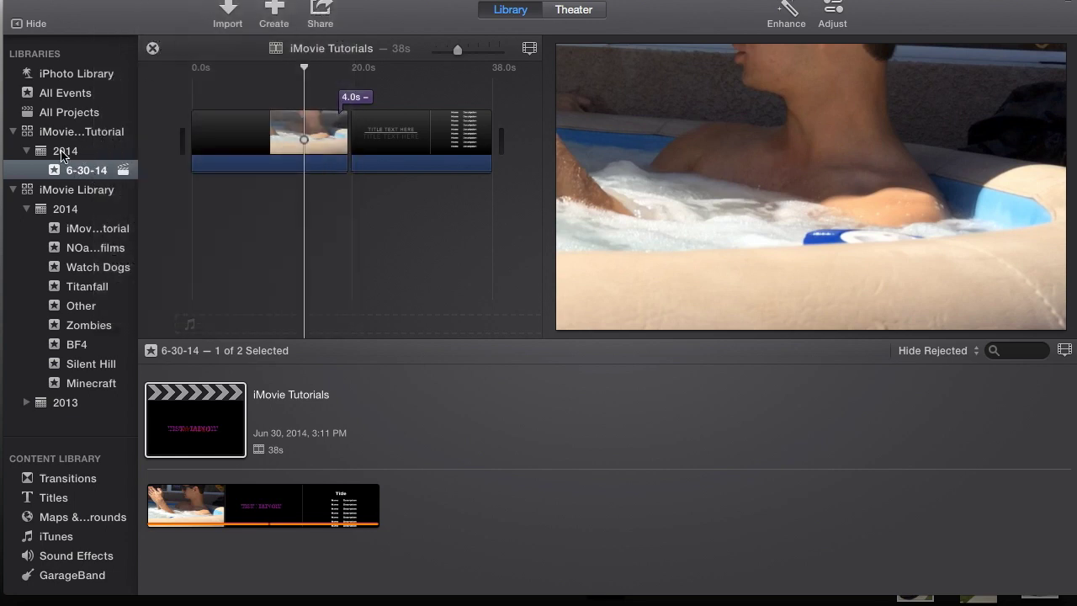
click(90, 232)
click(95, 229)
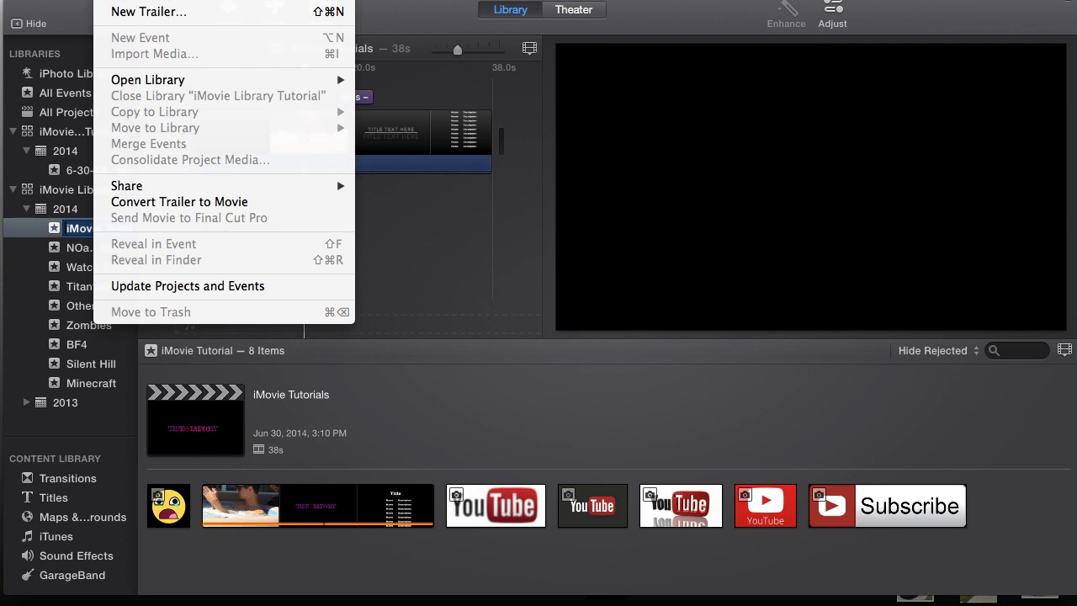
click(48, 238)
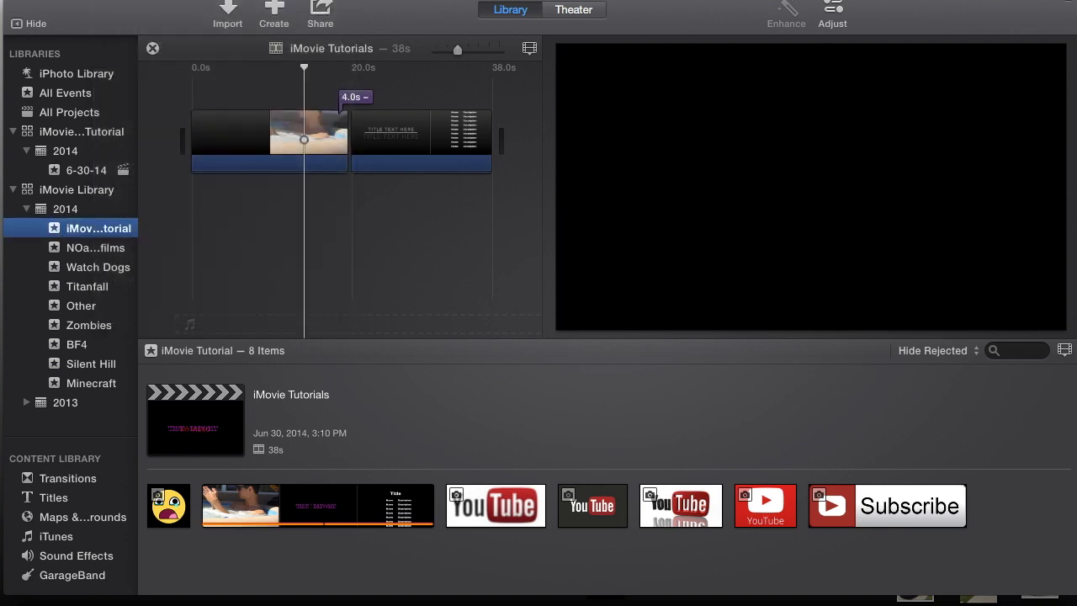
click(117, 0)
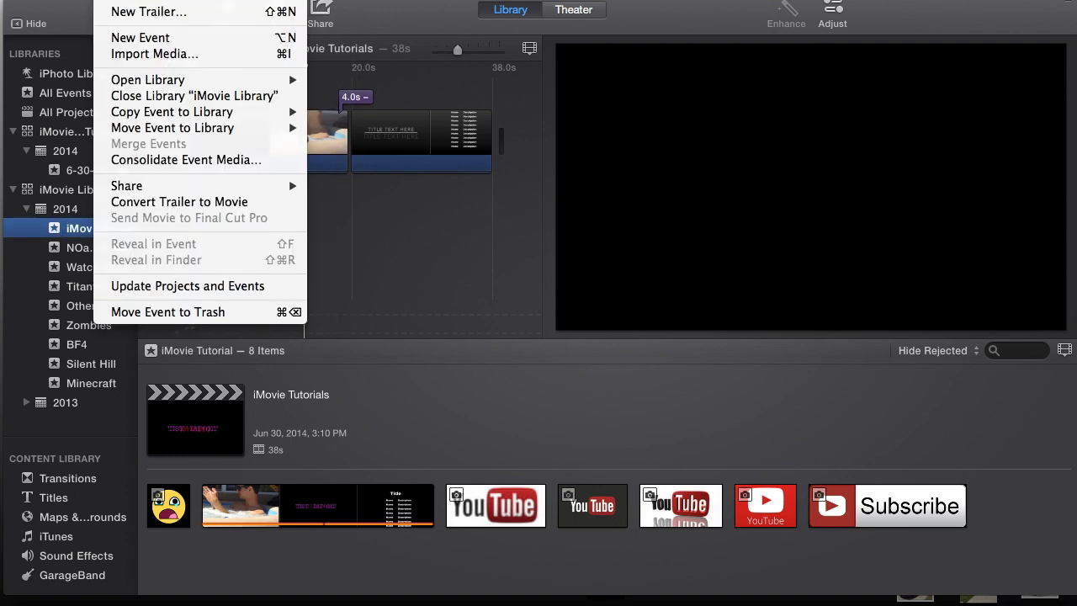
mouse_move(175, 118)
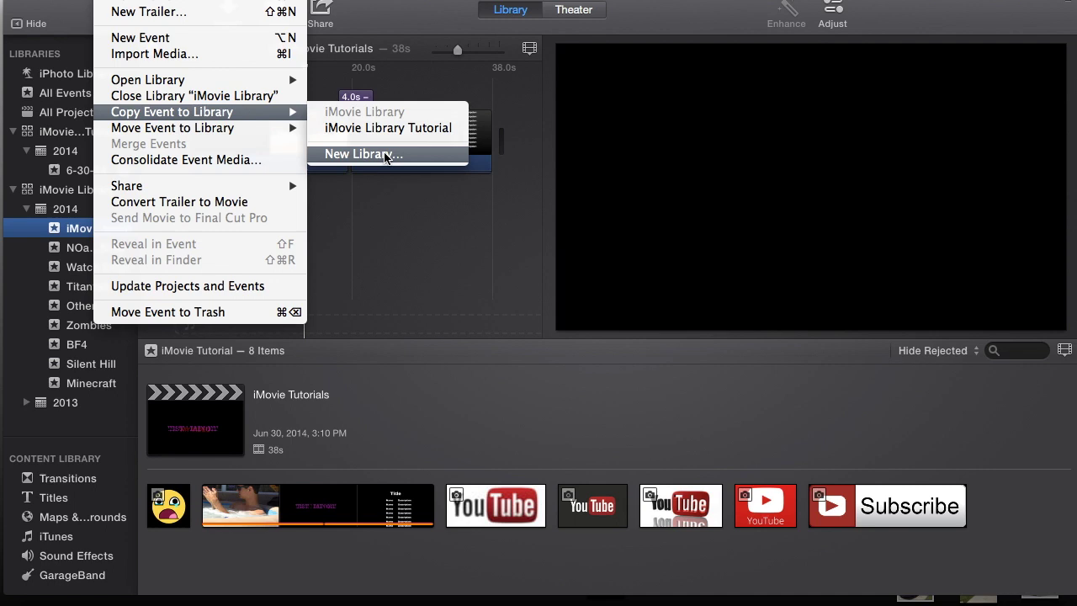
click(362, 239)
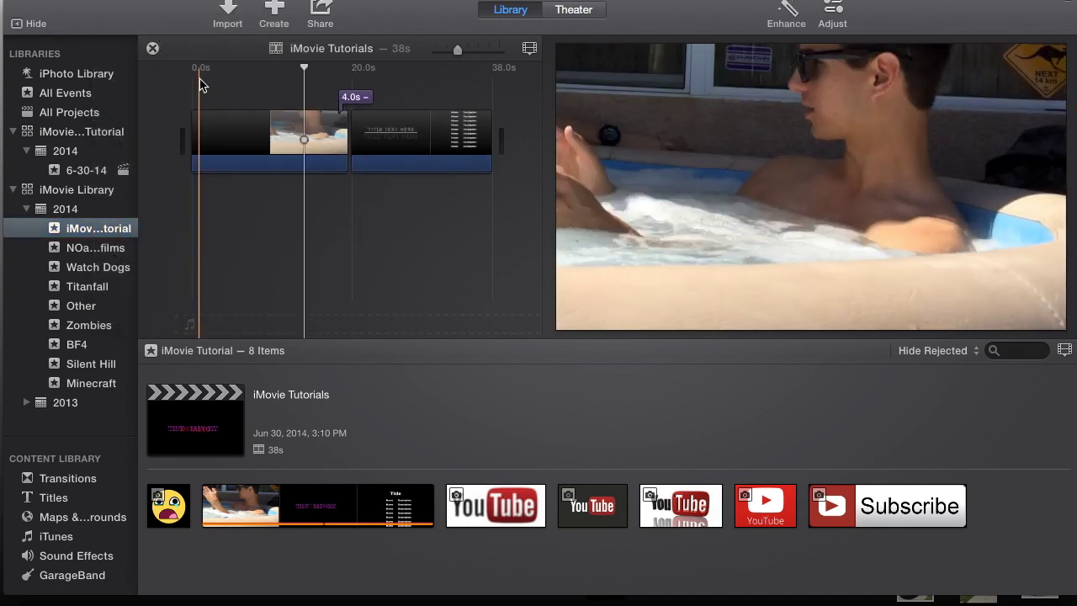
click(200, 84)
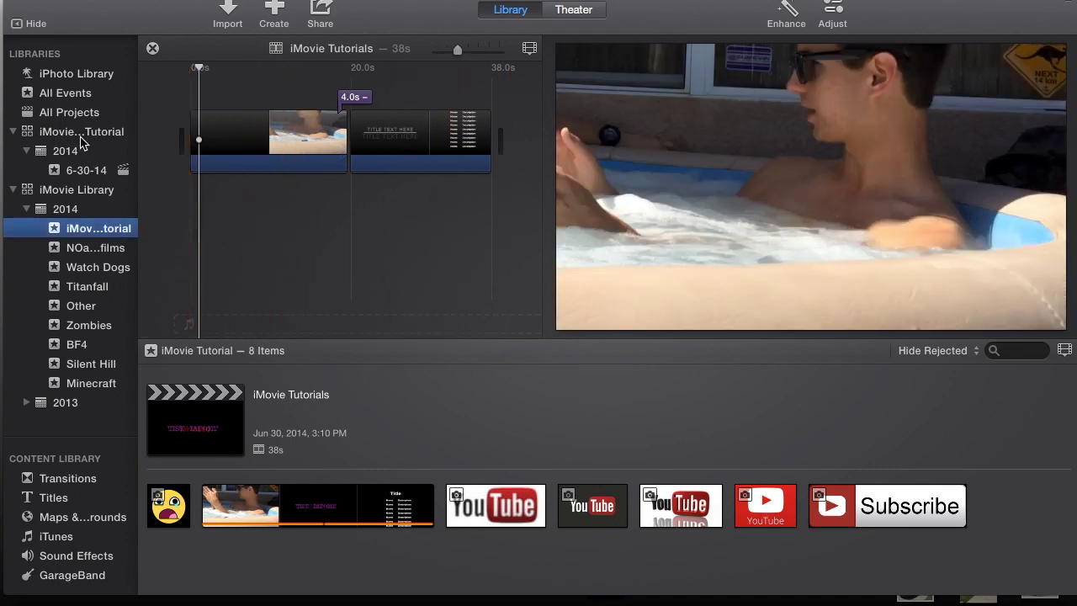
Step: Close the iMovie Library Tutorial library from its context menu
right_click(80, 139)
click(134, 229)
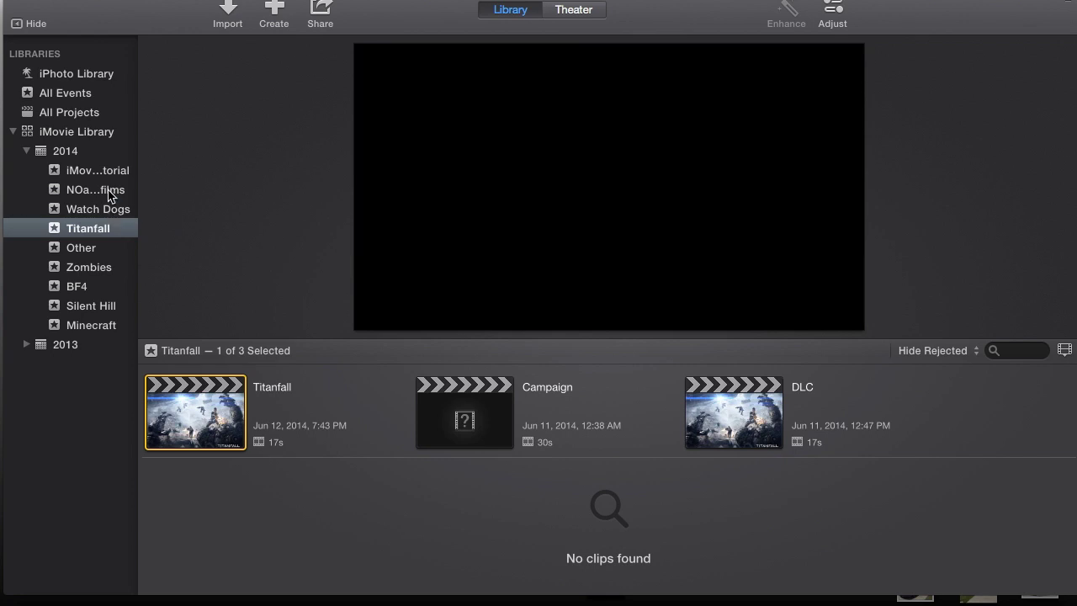
Step: Select the main iMovie Tutorial event and preview its 38-second iMovie Tutorials project
click(115, 178)
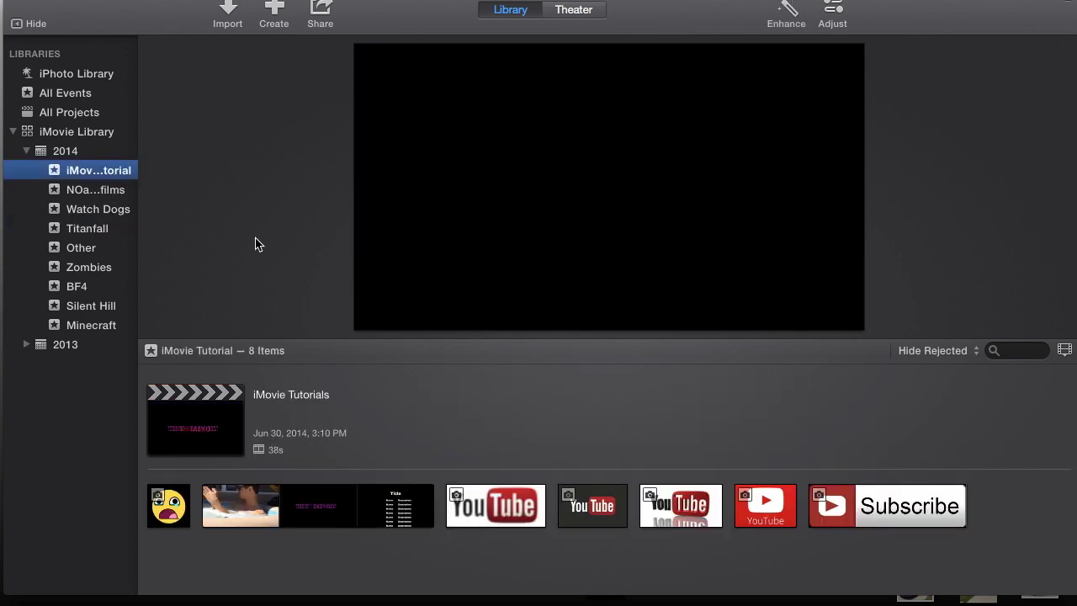
click(234, 423)
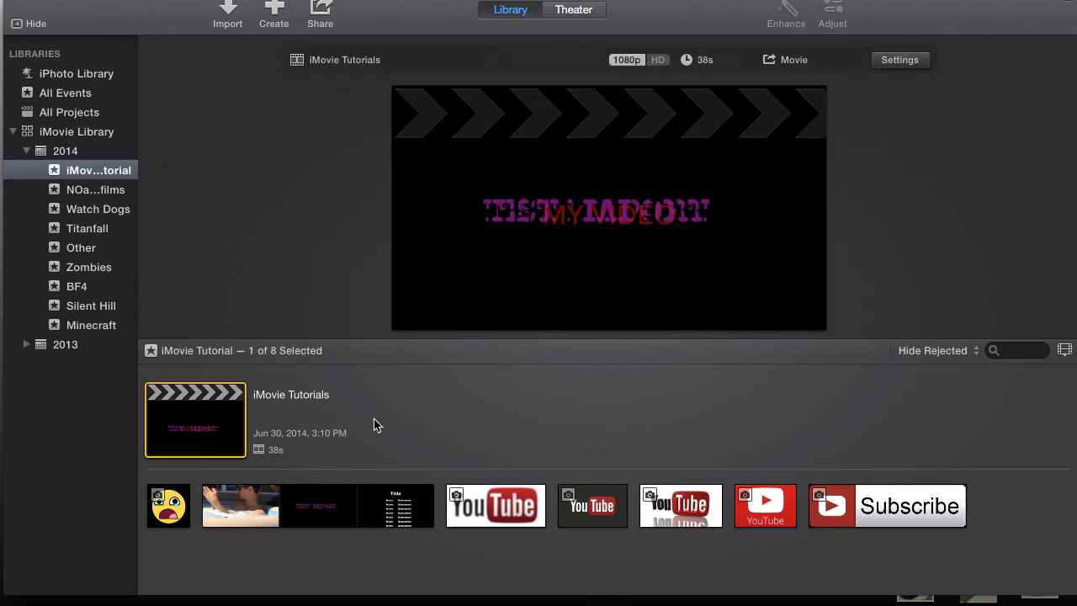